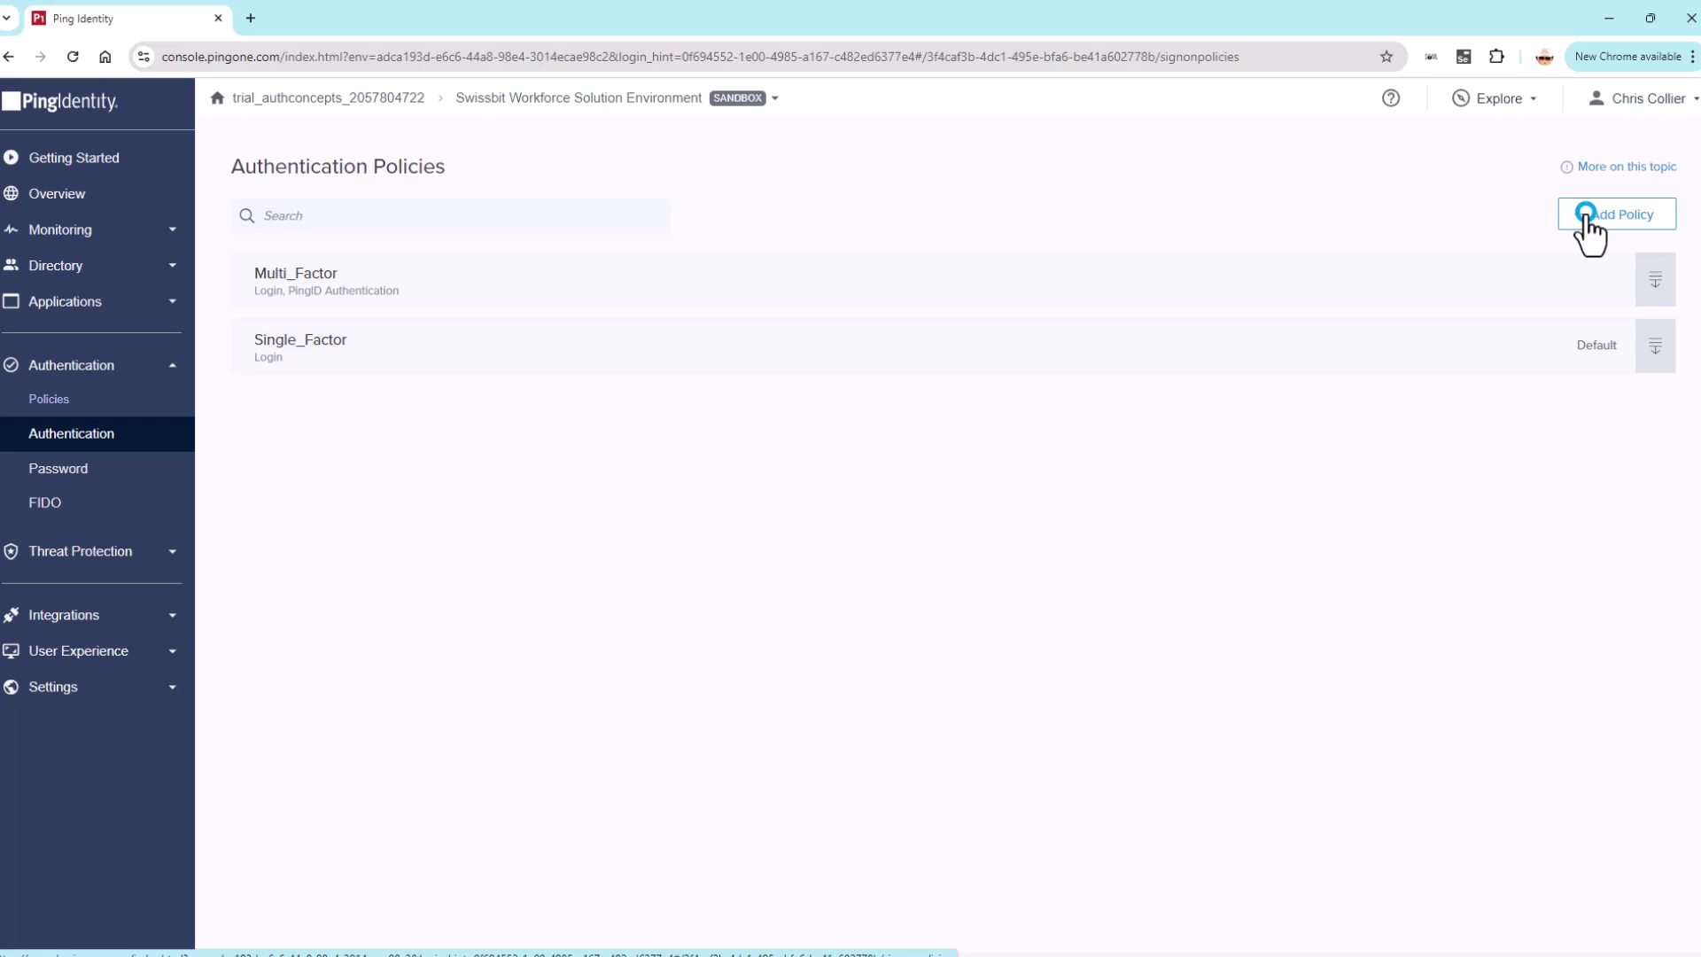
# - Name the new policy Passwordless with a PingID Authentication step, and choose Configure now for MFA
pyautogui.click(403, 203)
pyautogui.write('Passwordless')
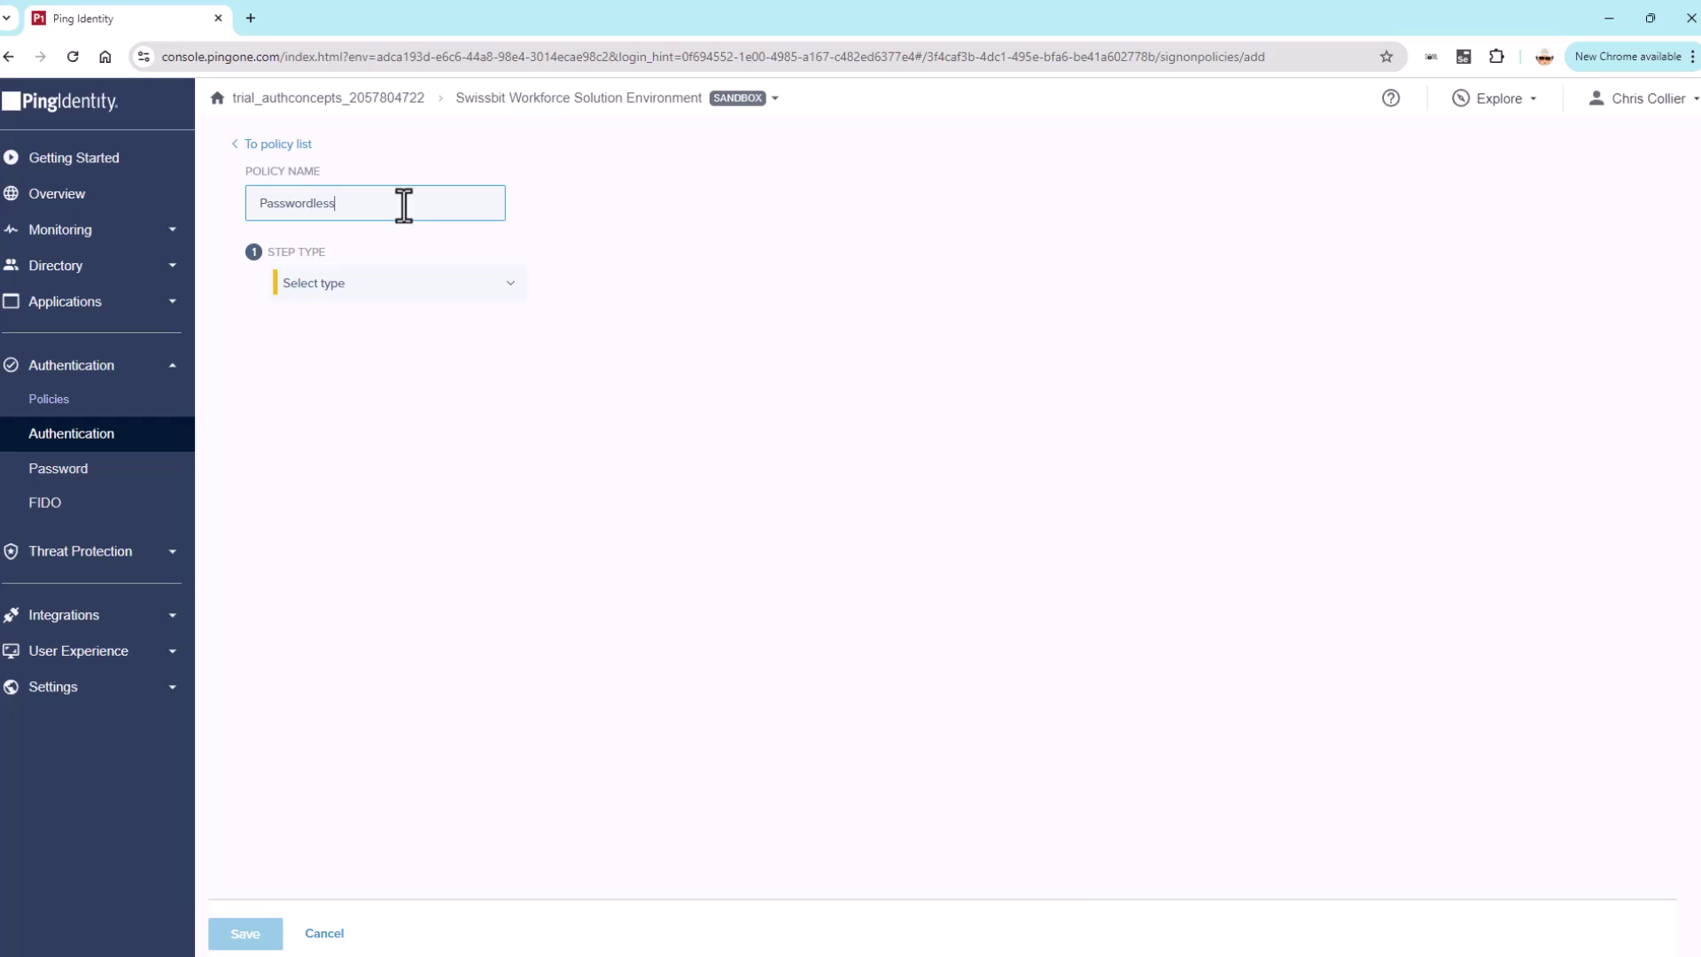
pyautogui.click(507, 281)
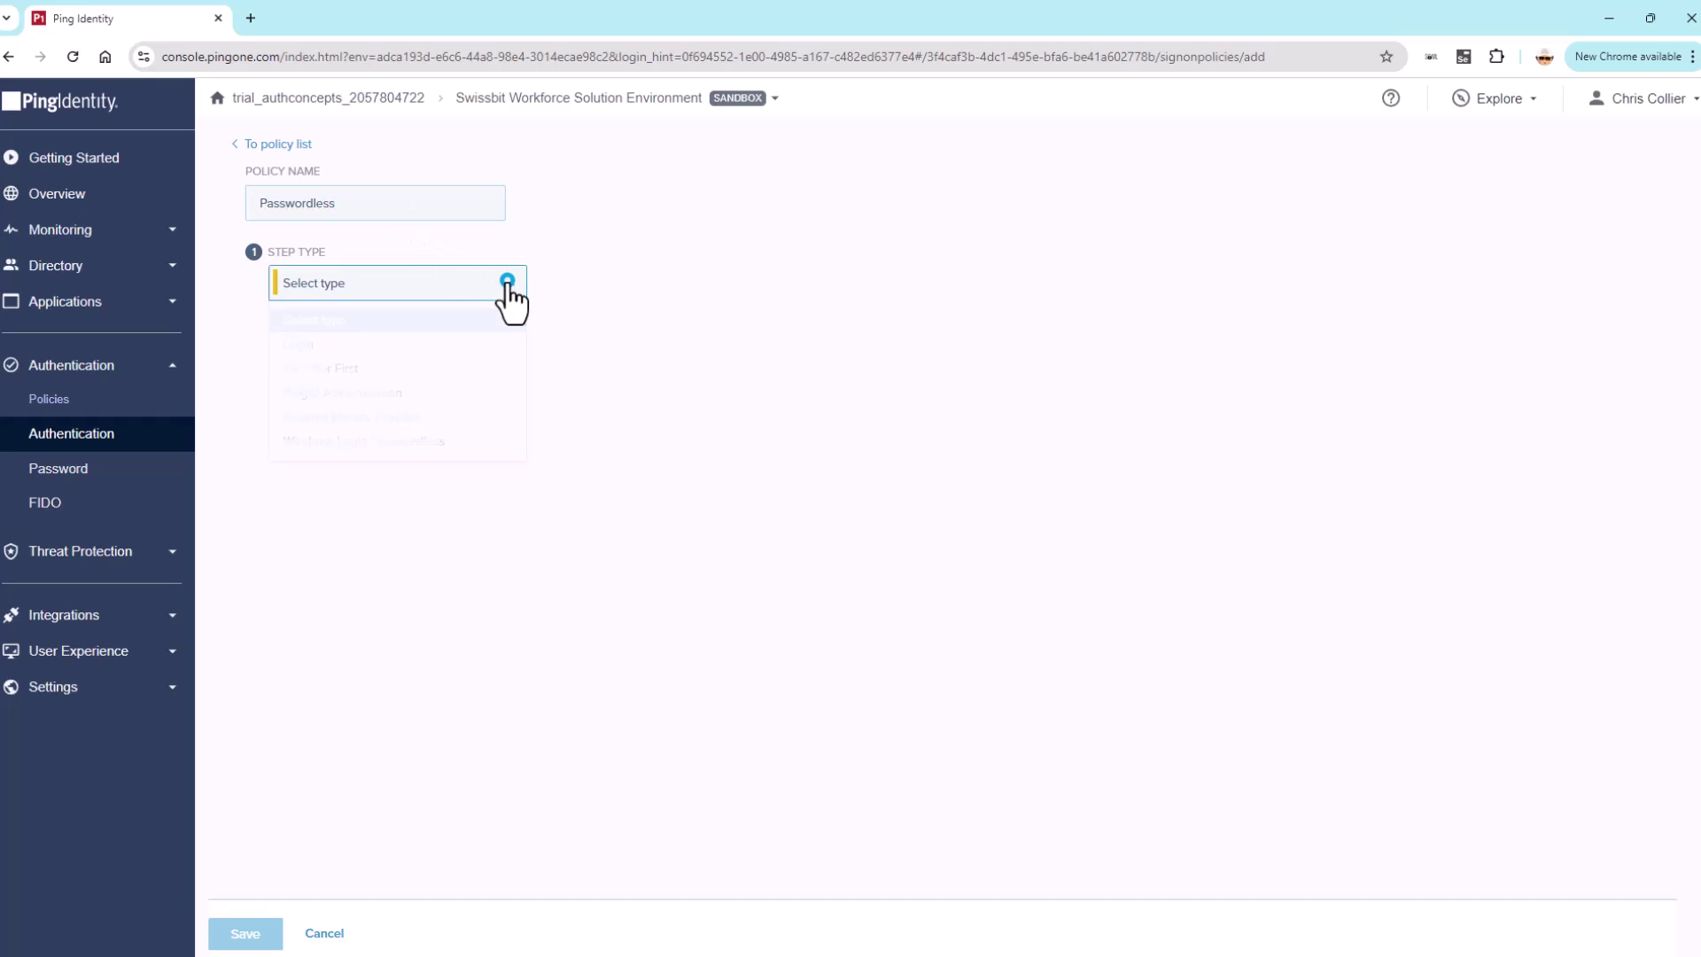
pyautogui.click(372, 395)
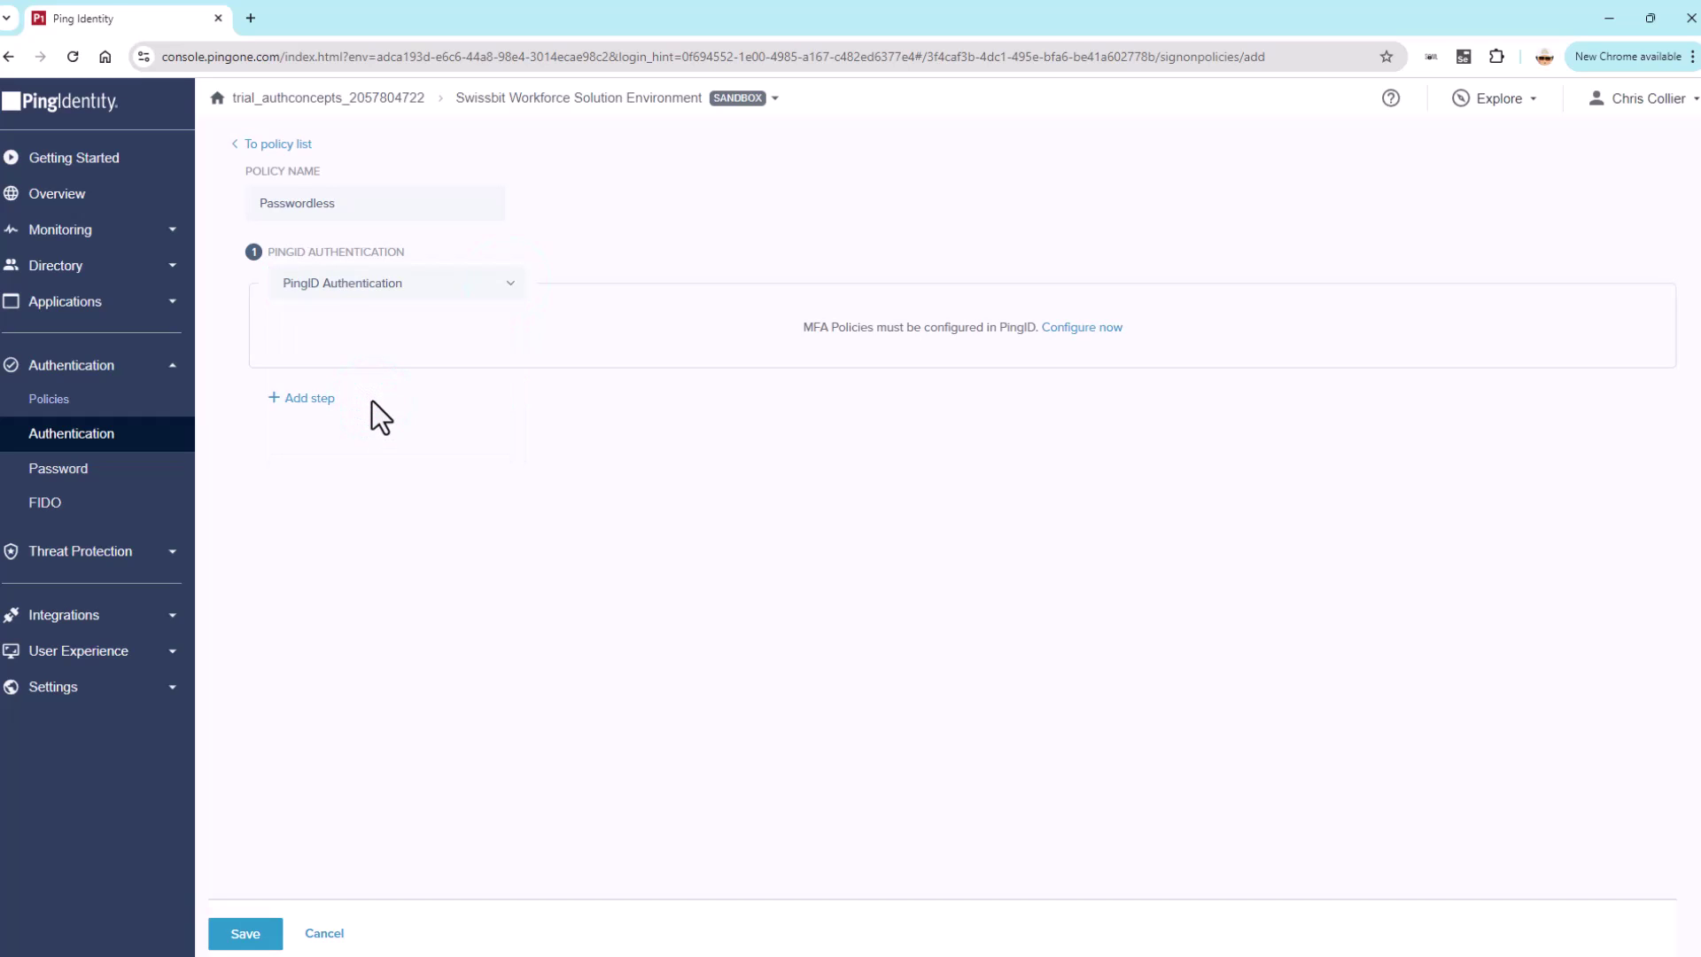
pyautogui.click(1084, 329)
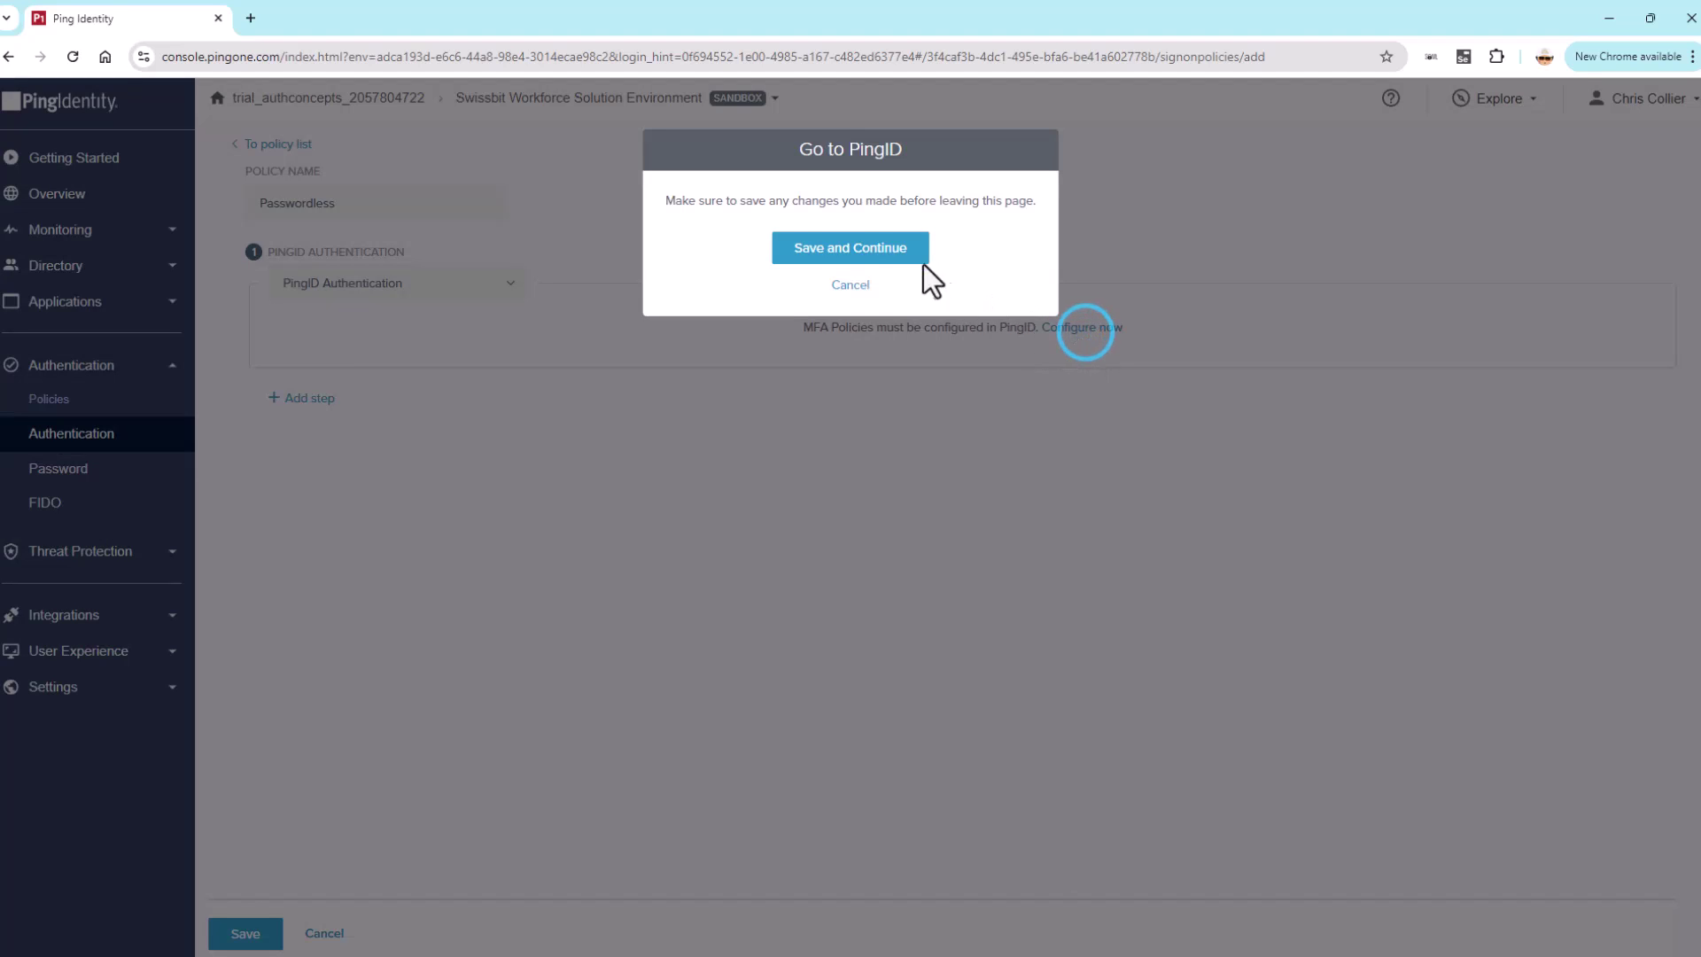
# - Save the Passwordless policy and review PingID settings showing Security Key and FIDO2 Biometrics enabled
pyautogui.click(858, 240)
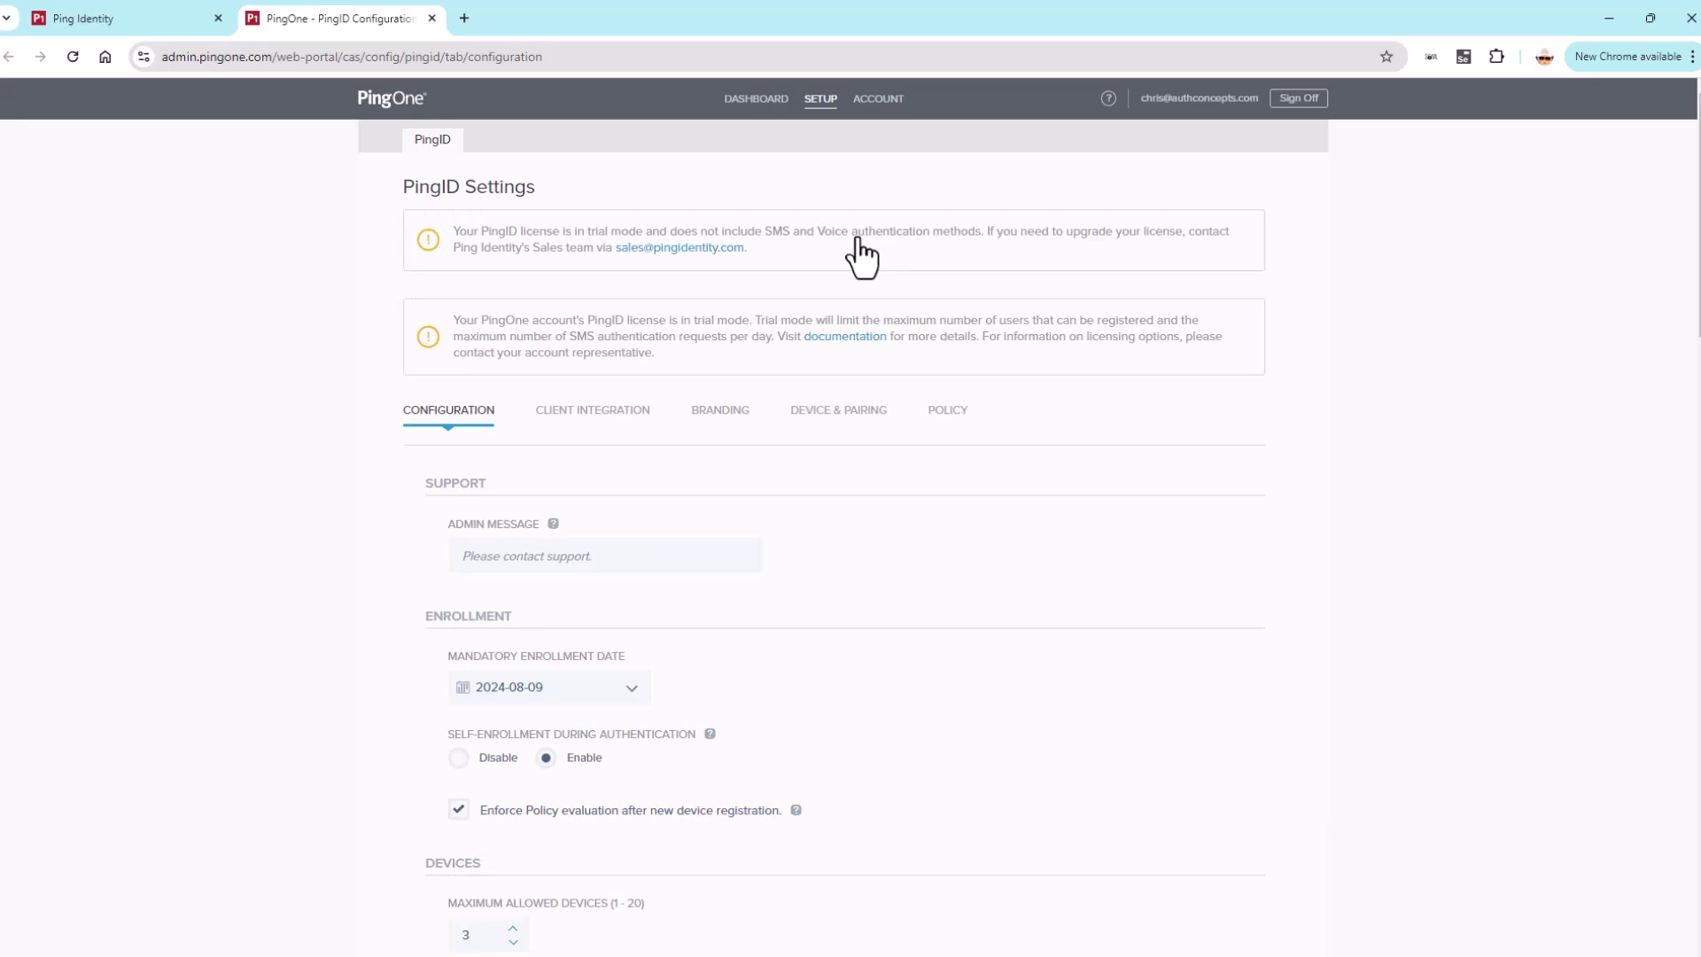
pyautogui.scroll(-2, 737, 465)
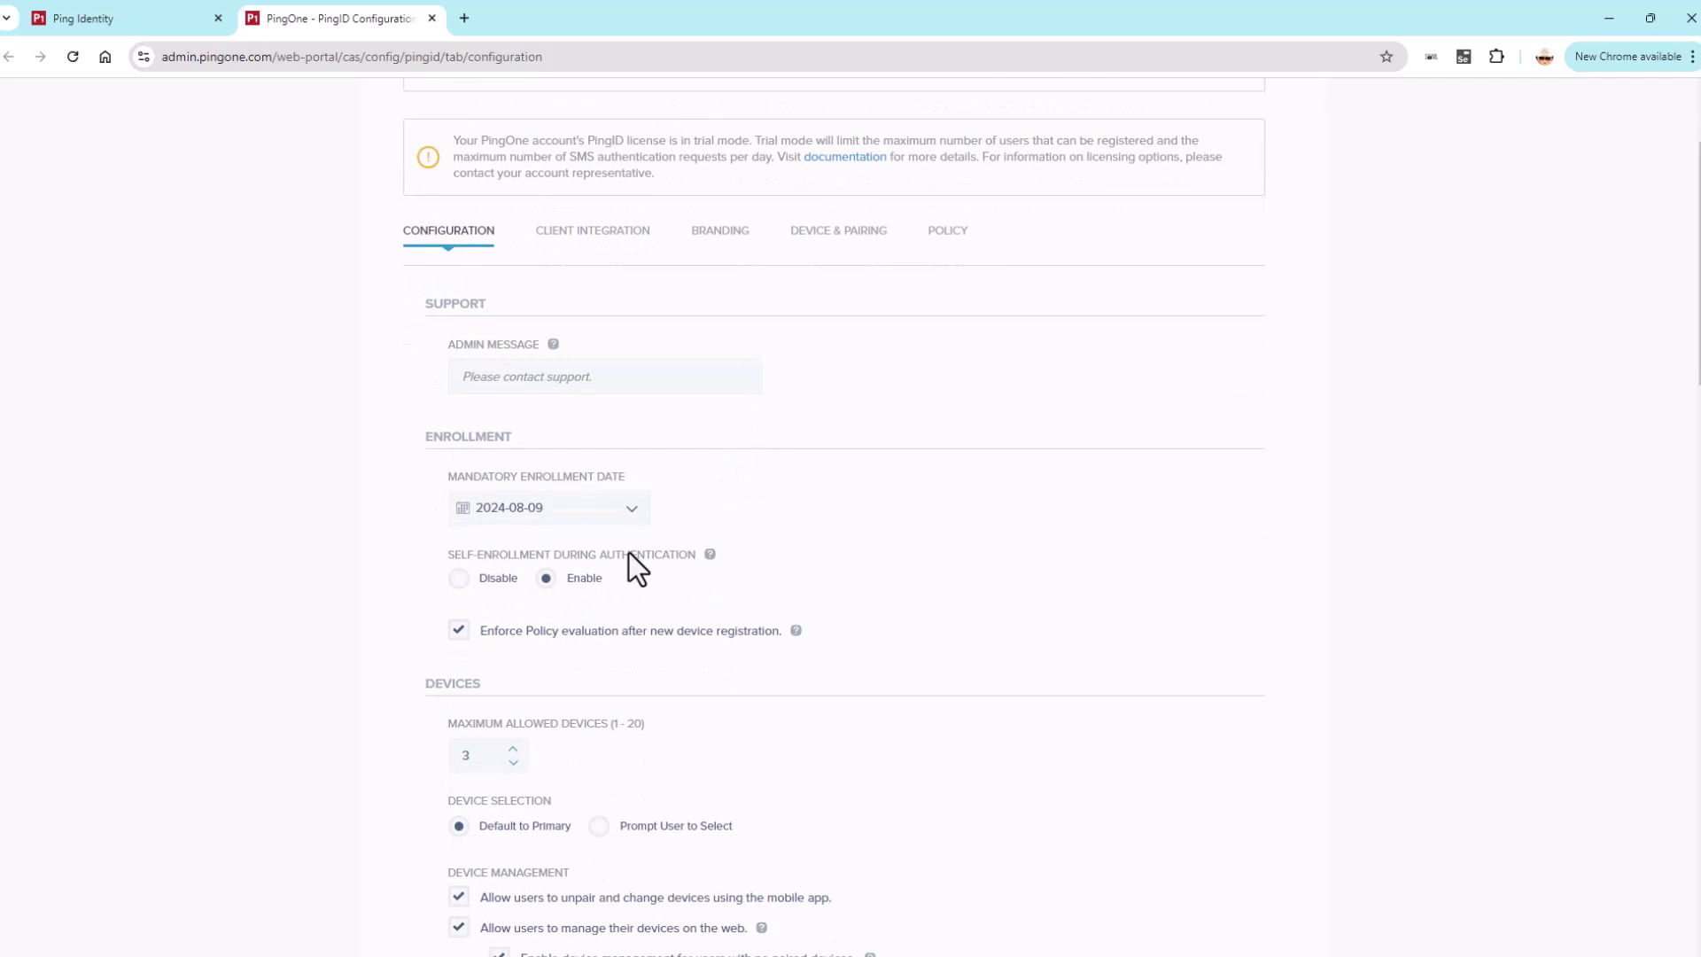
pyautogui.scroll(-2, 629, 552)
pyautogui.scroll(-1, 628, 552)
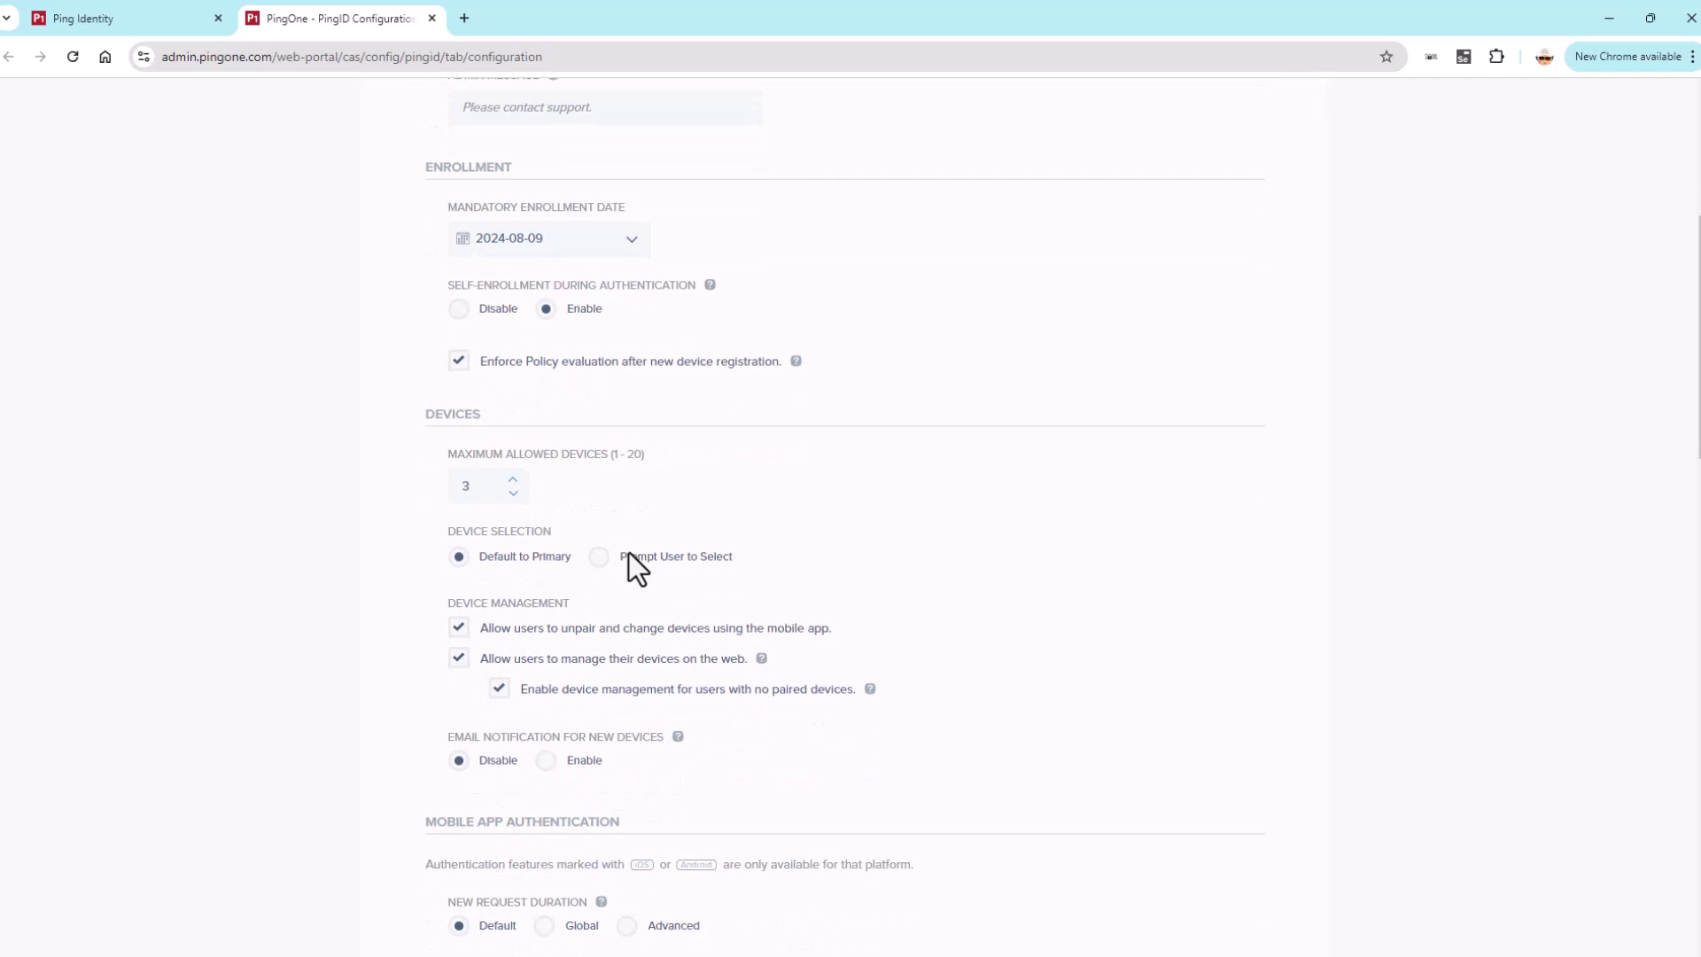
pyautogui.scroll(-3, 629, 552)
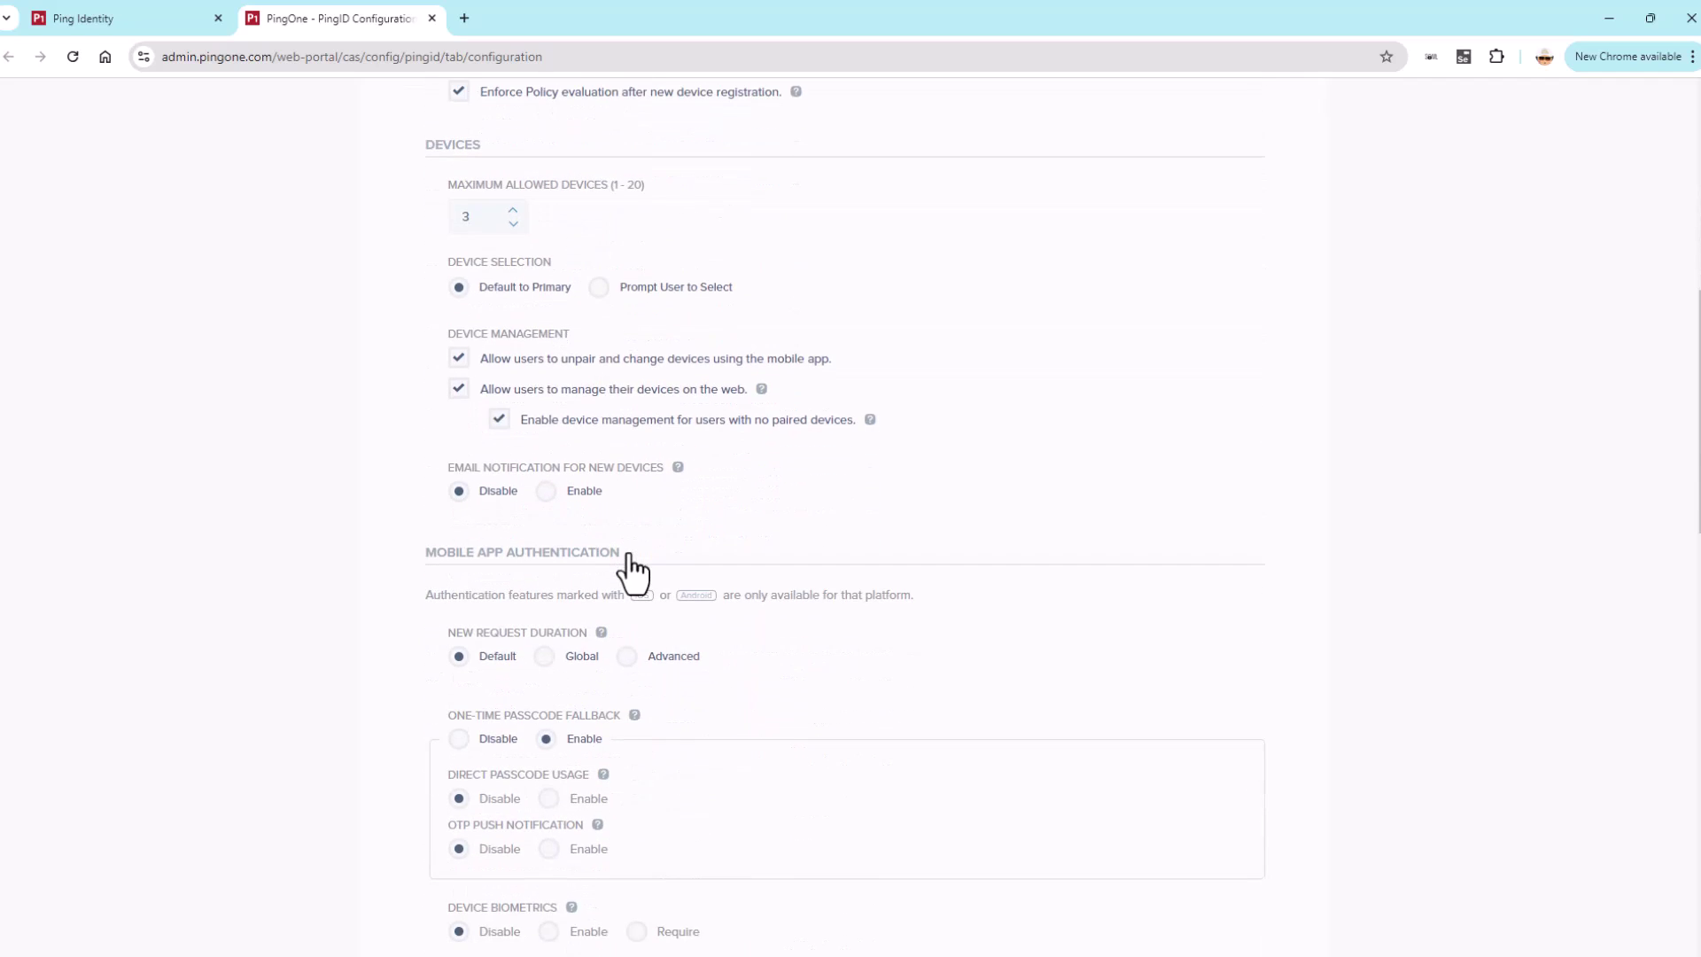
pyautogui.scroll(-1, 629, 553)
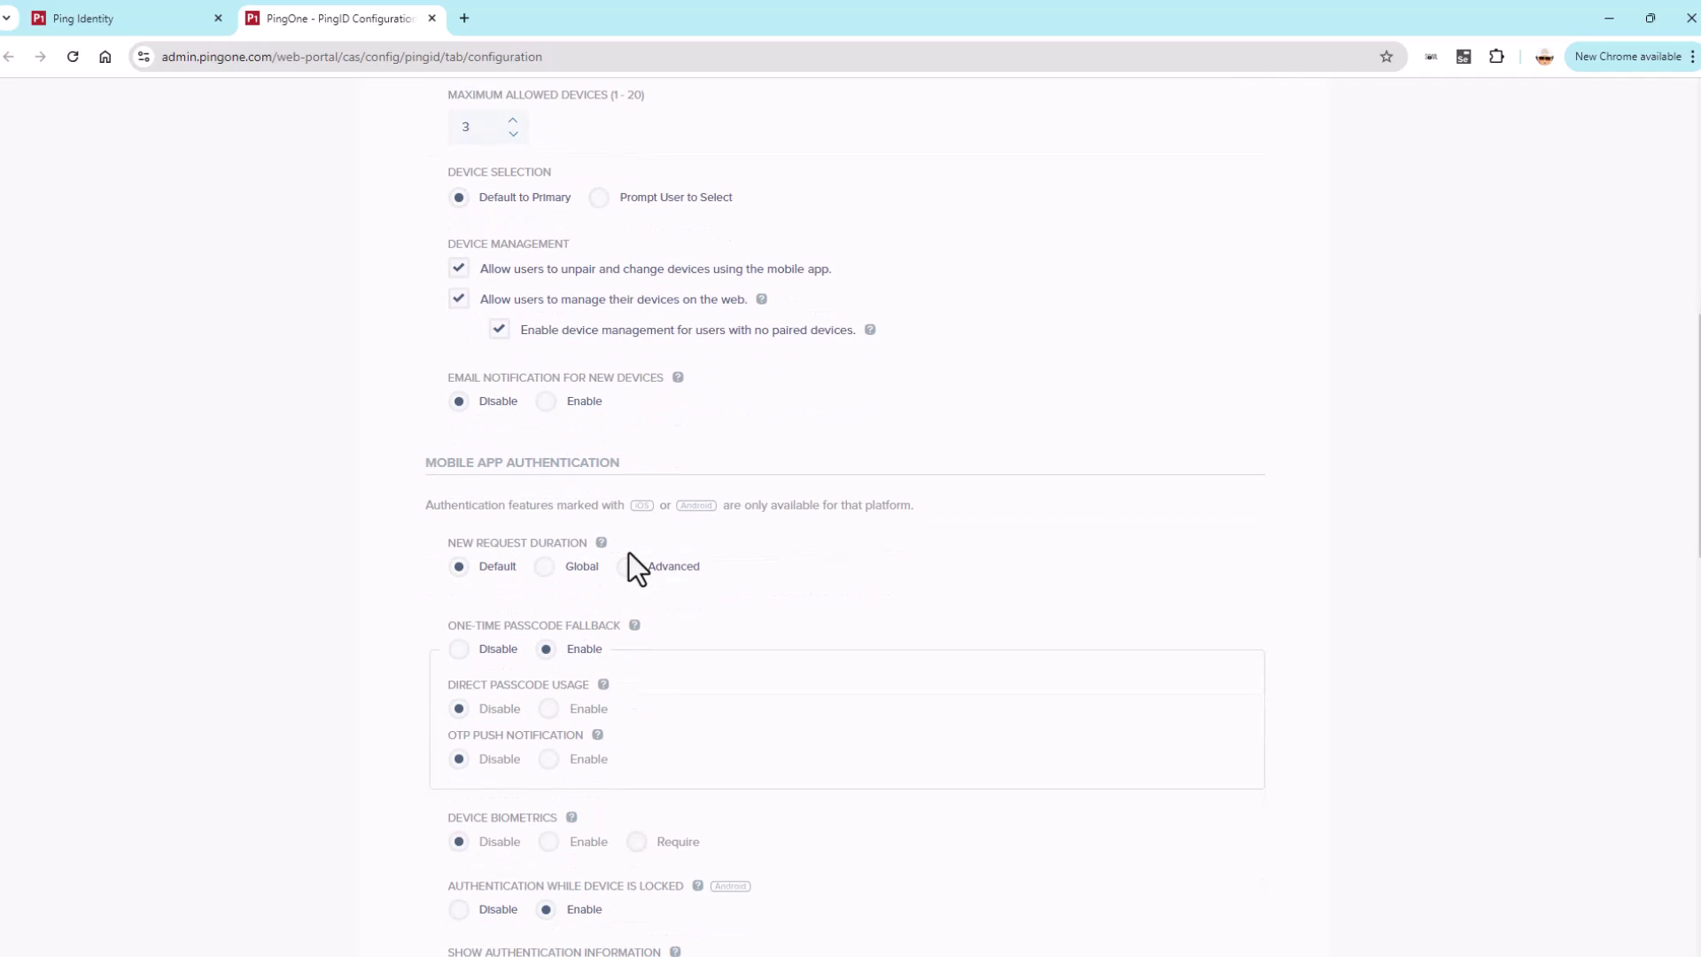
pyautogui.scroll(-3, 629, 553)
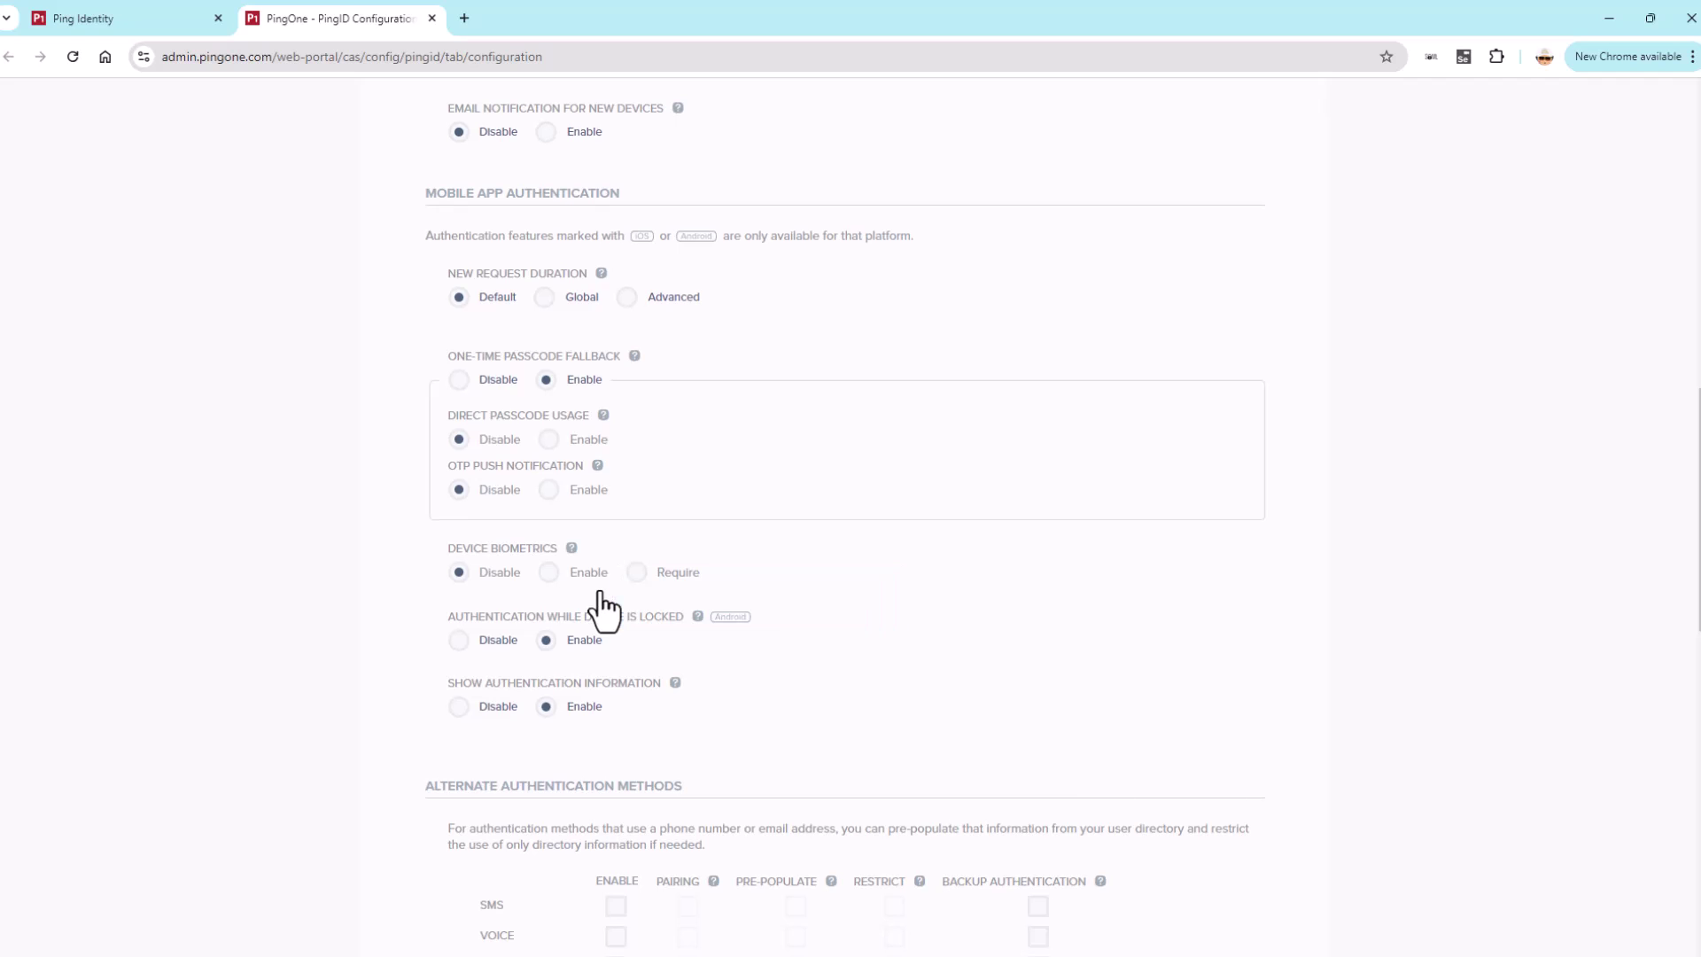
pyautogui.scroll(-2, 600, 592)
pyautogui.scroll(-3, 600, 592)
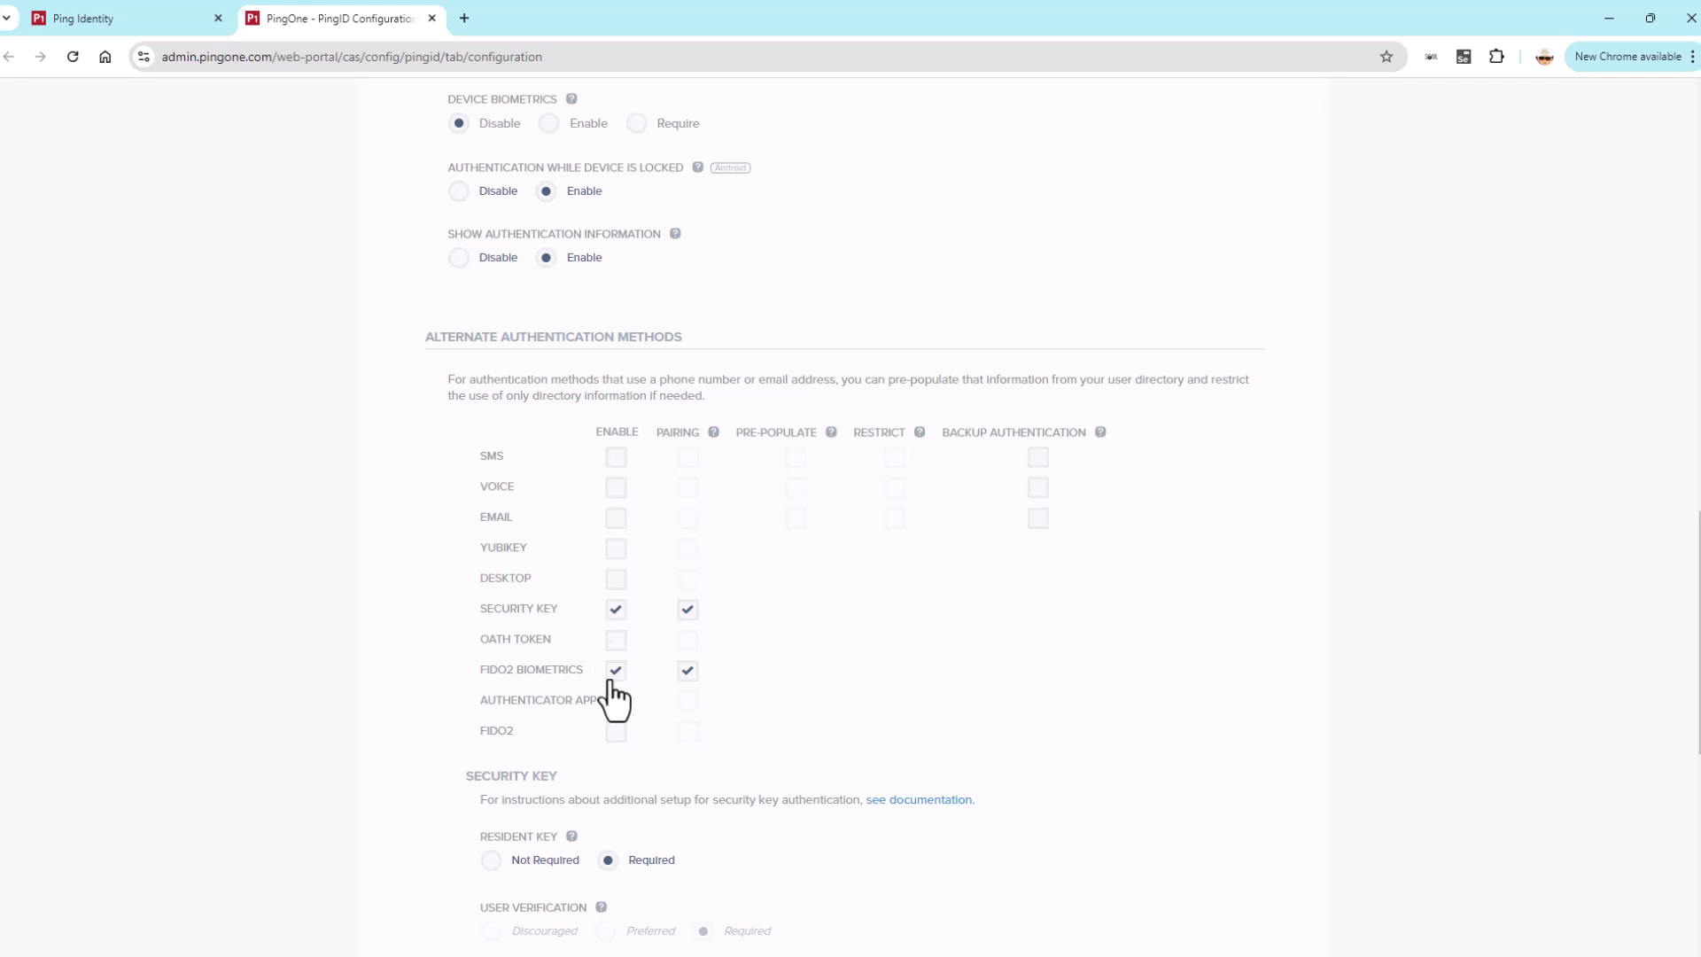
pyautogui.scroll(-4, 611, 692)
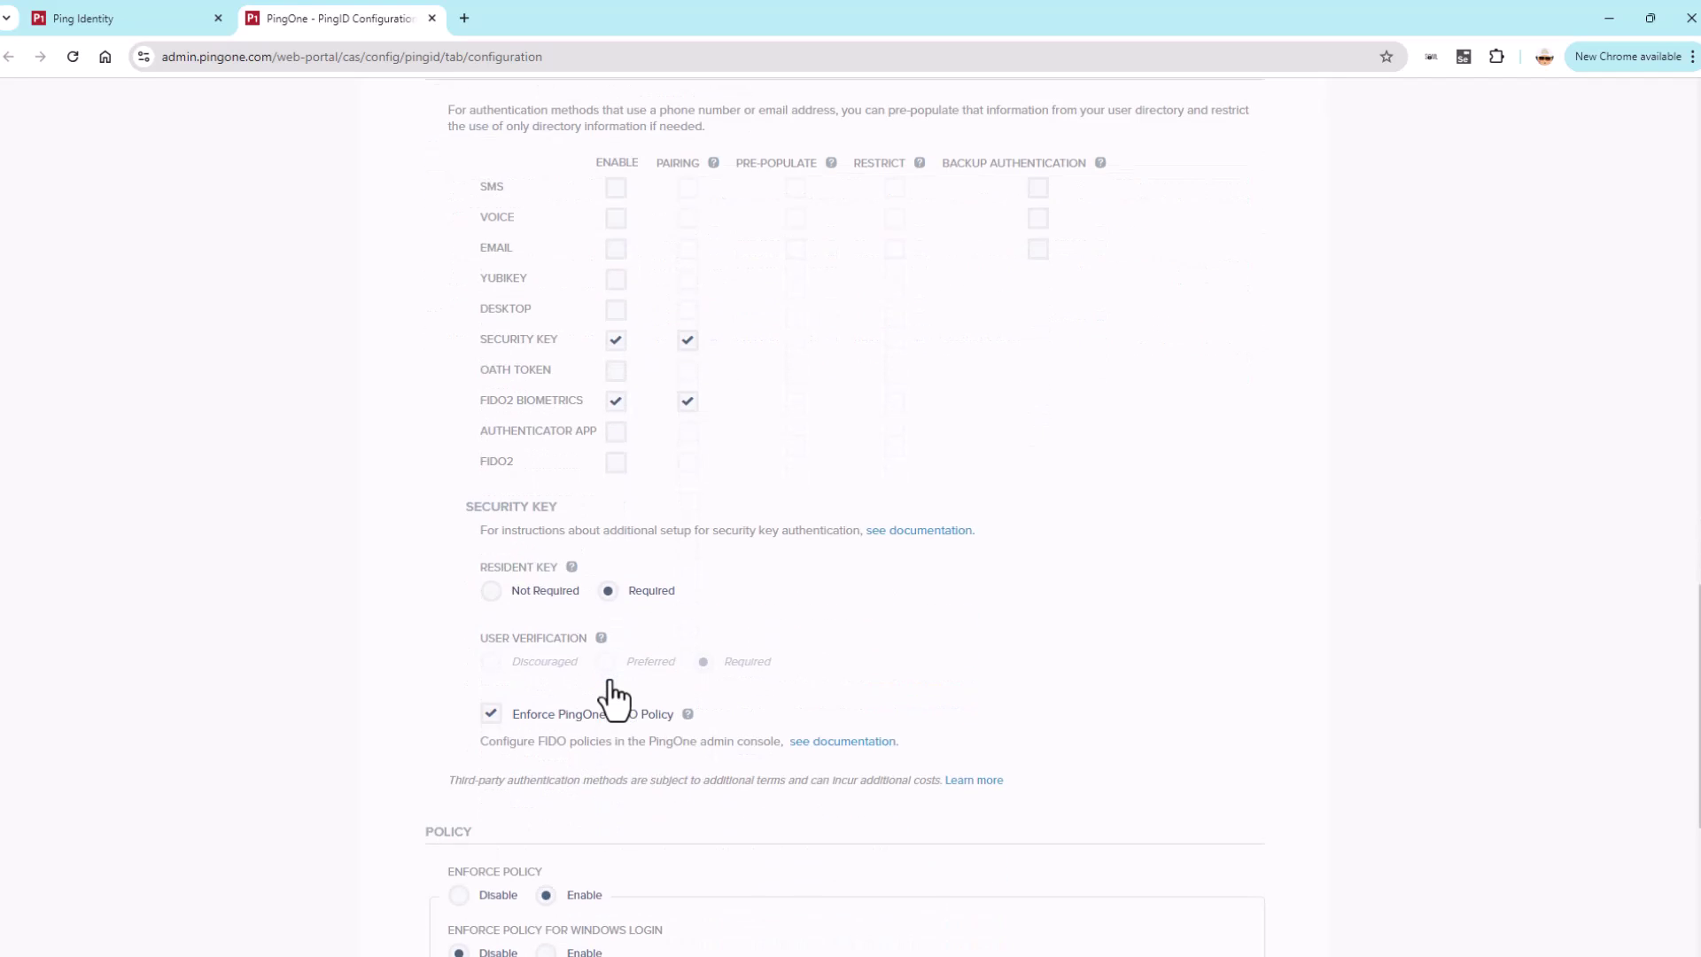
pyautogui.scroll(-1, 611, 693)
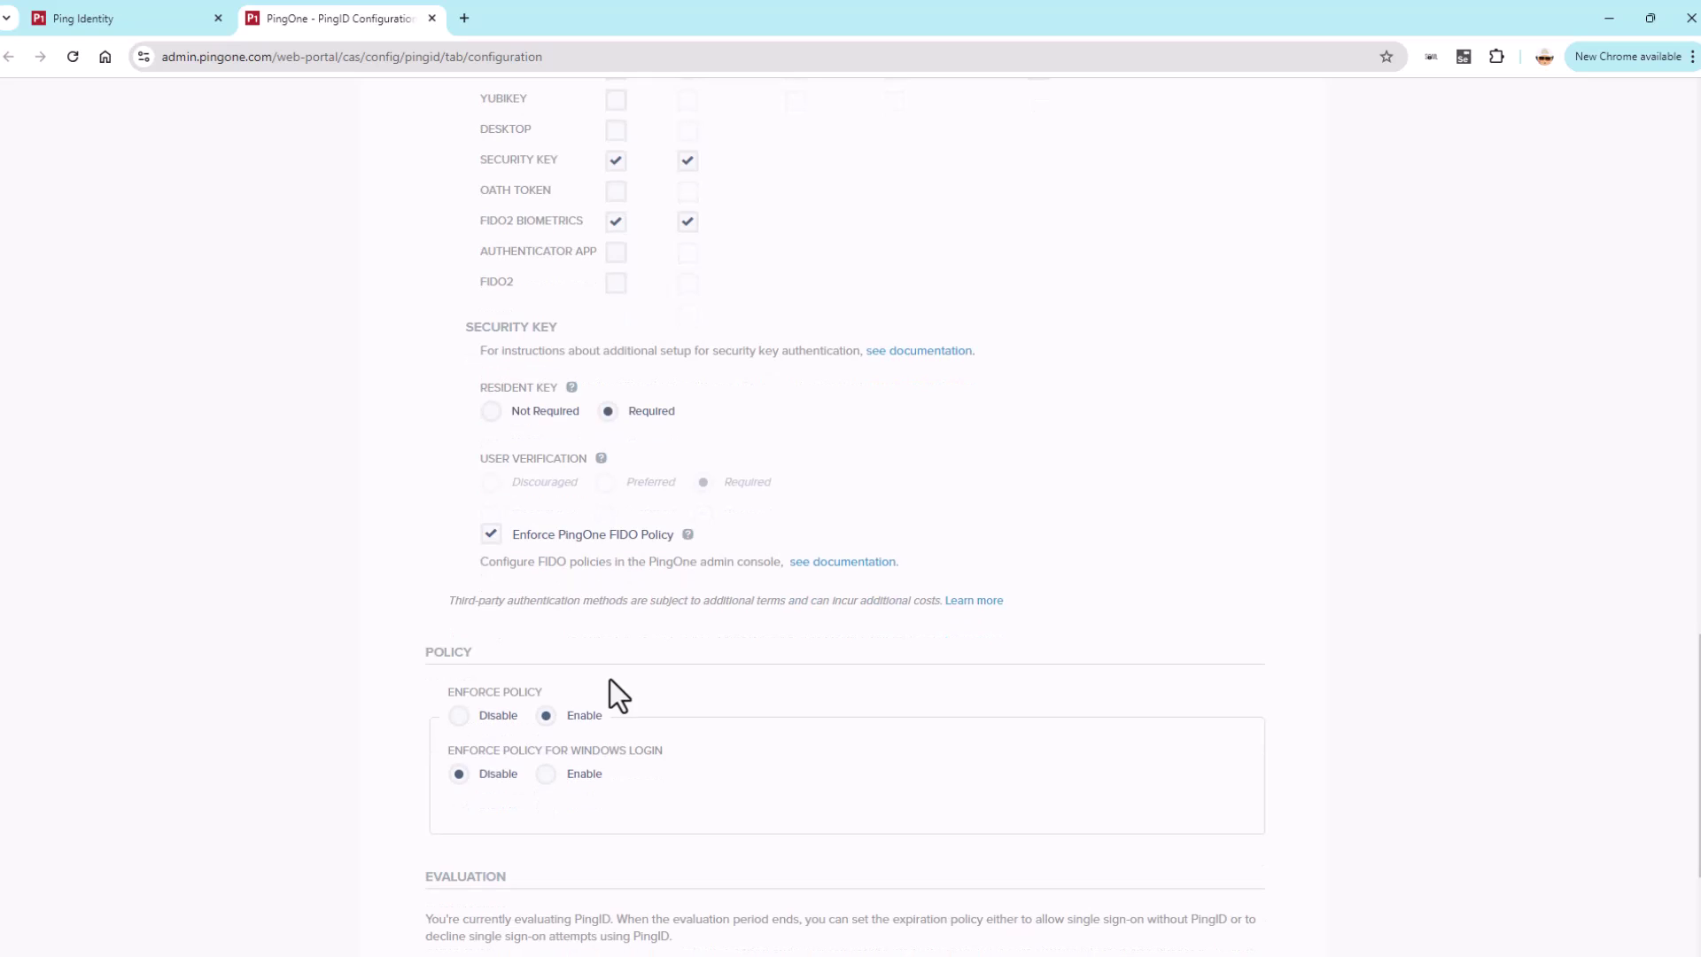
pyautogui.scroll(-3, 610, 680)
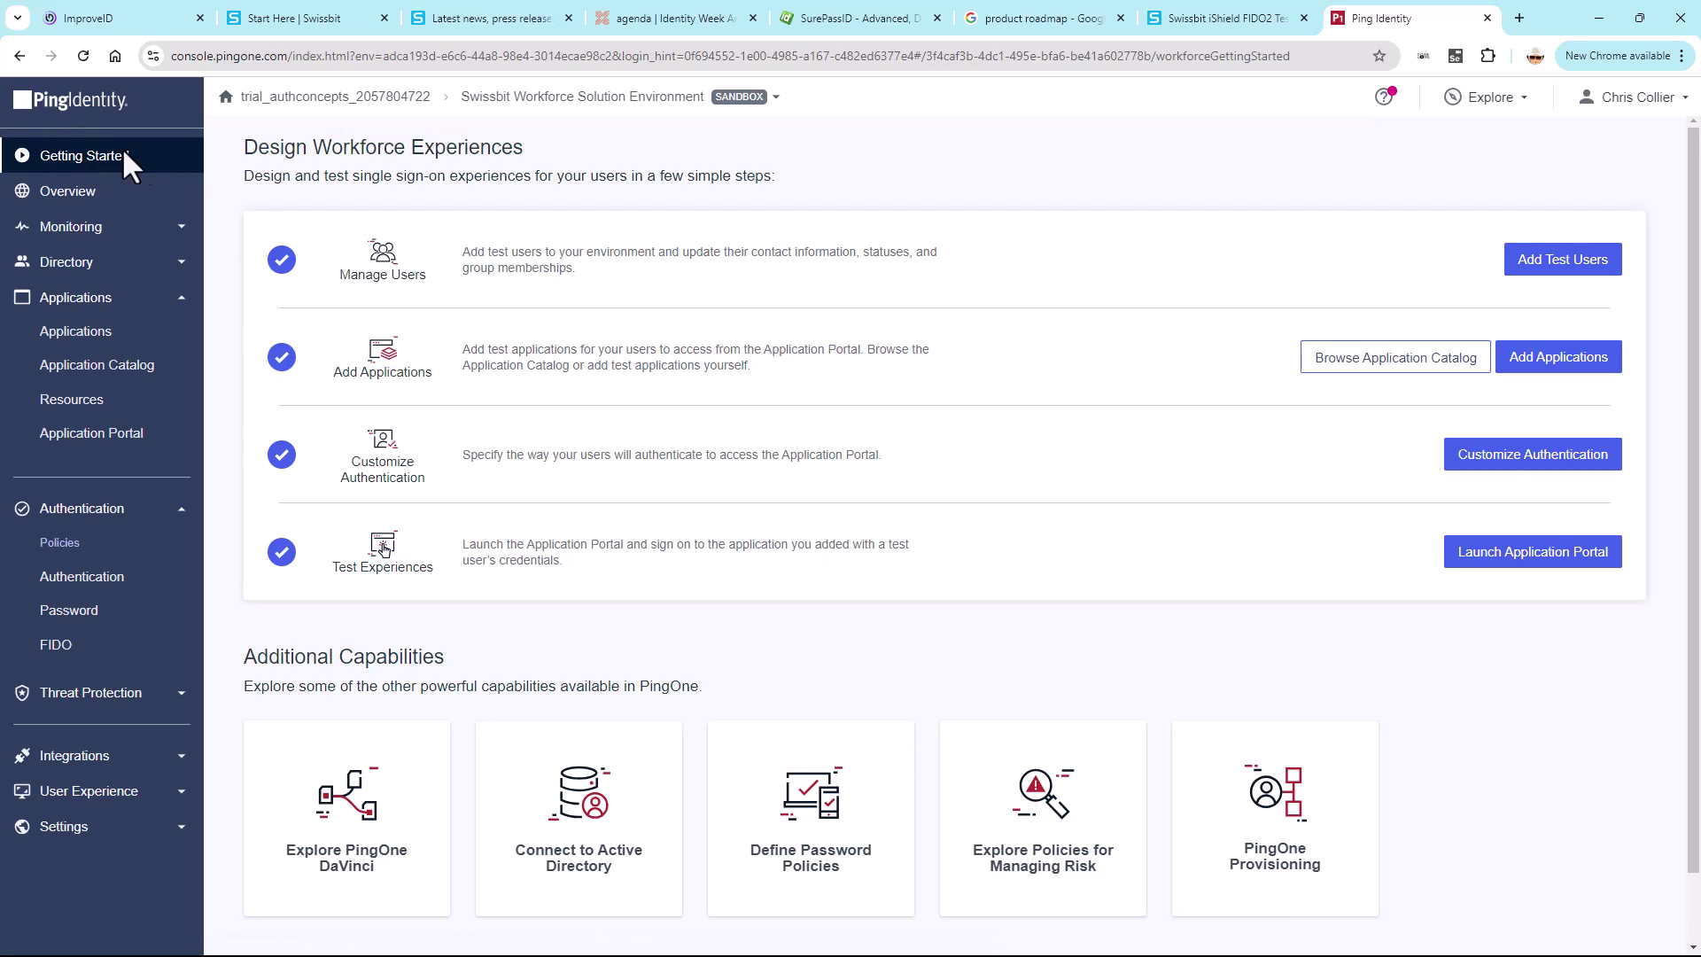
# - Set the authentication experience to Passwordless - FIDO2 (Biometrics, Security Keys), then manage single-application policies
pyautogui.click(1519, 459)
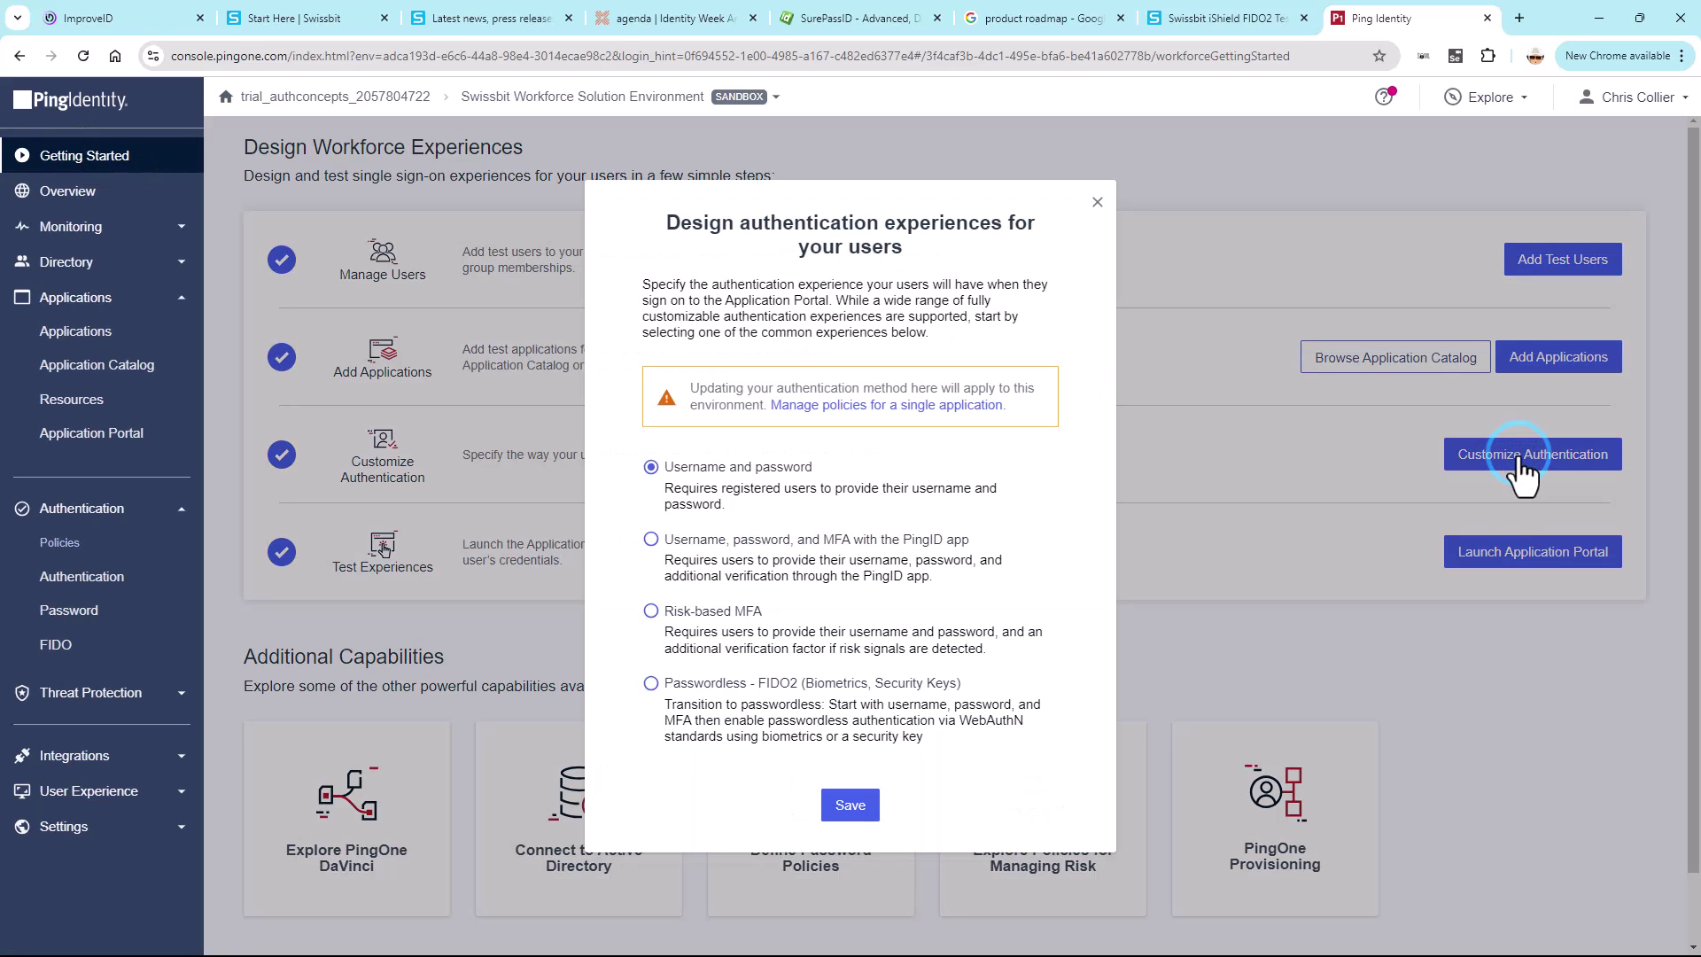
pyautogui.click(650, 684)
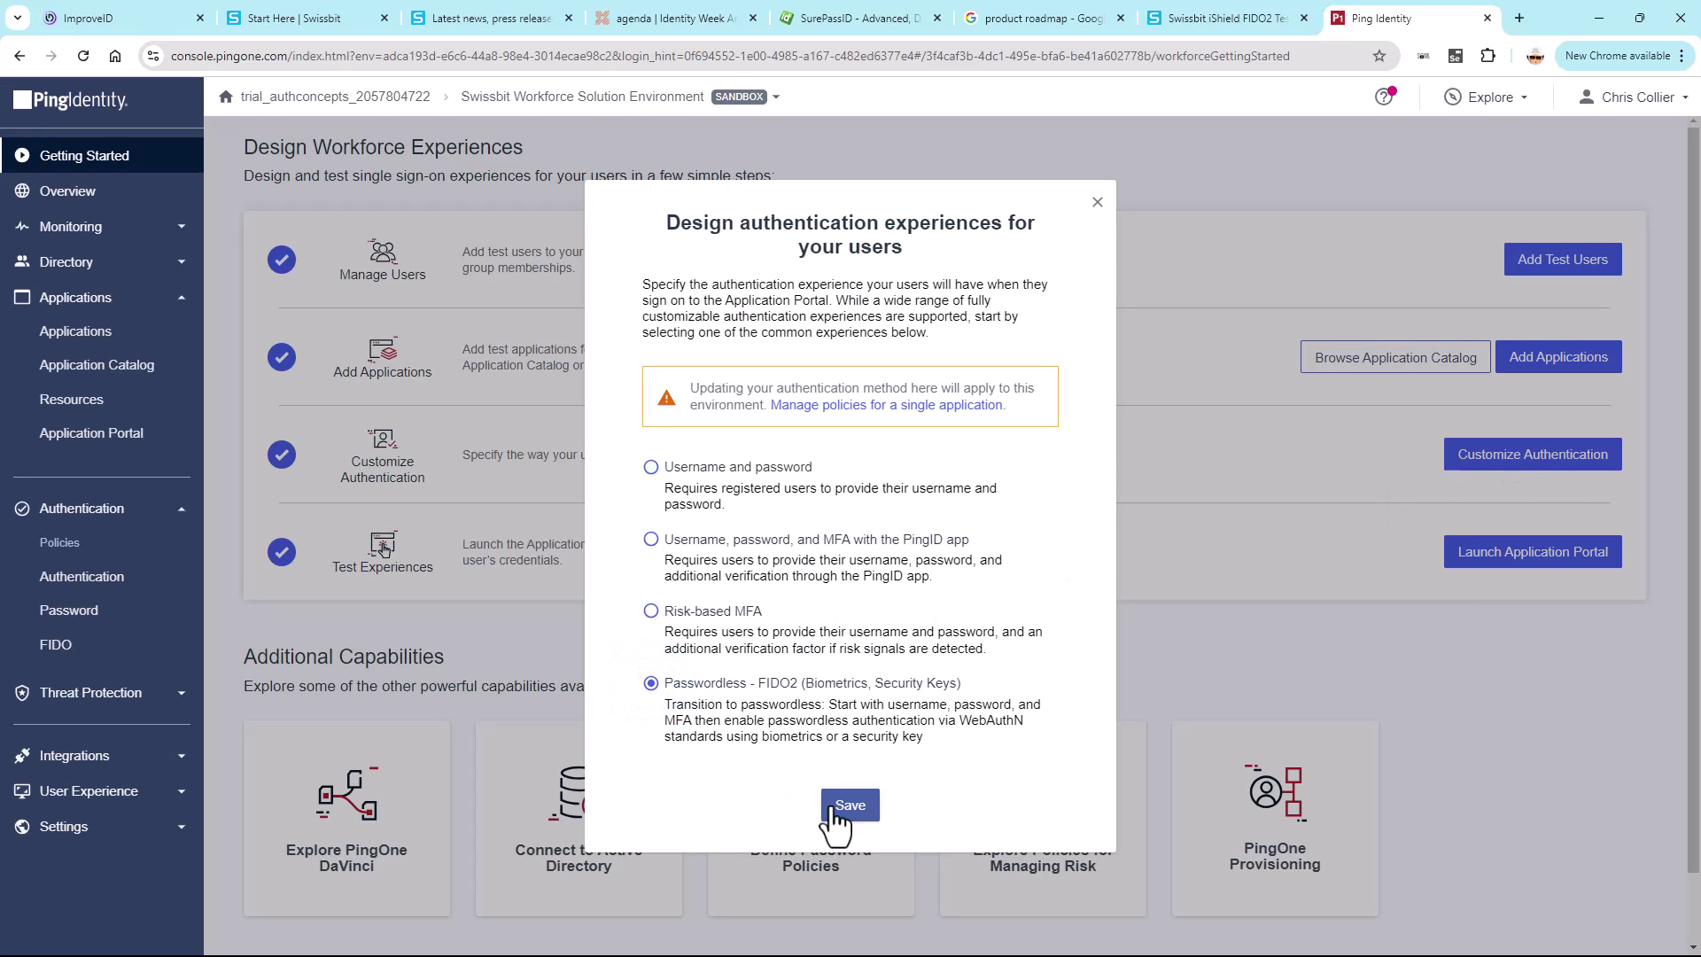
pyautogui.click(833, 805)
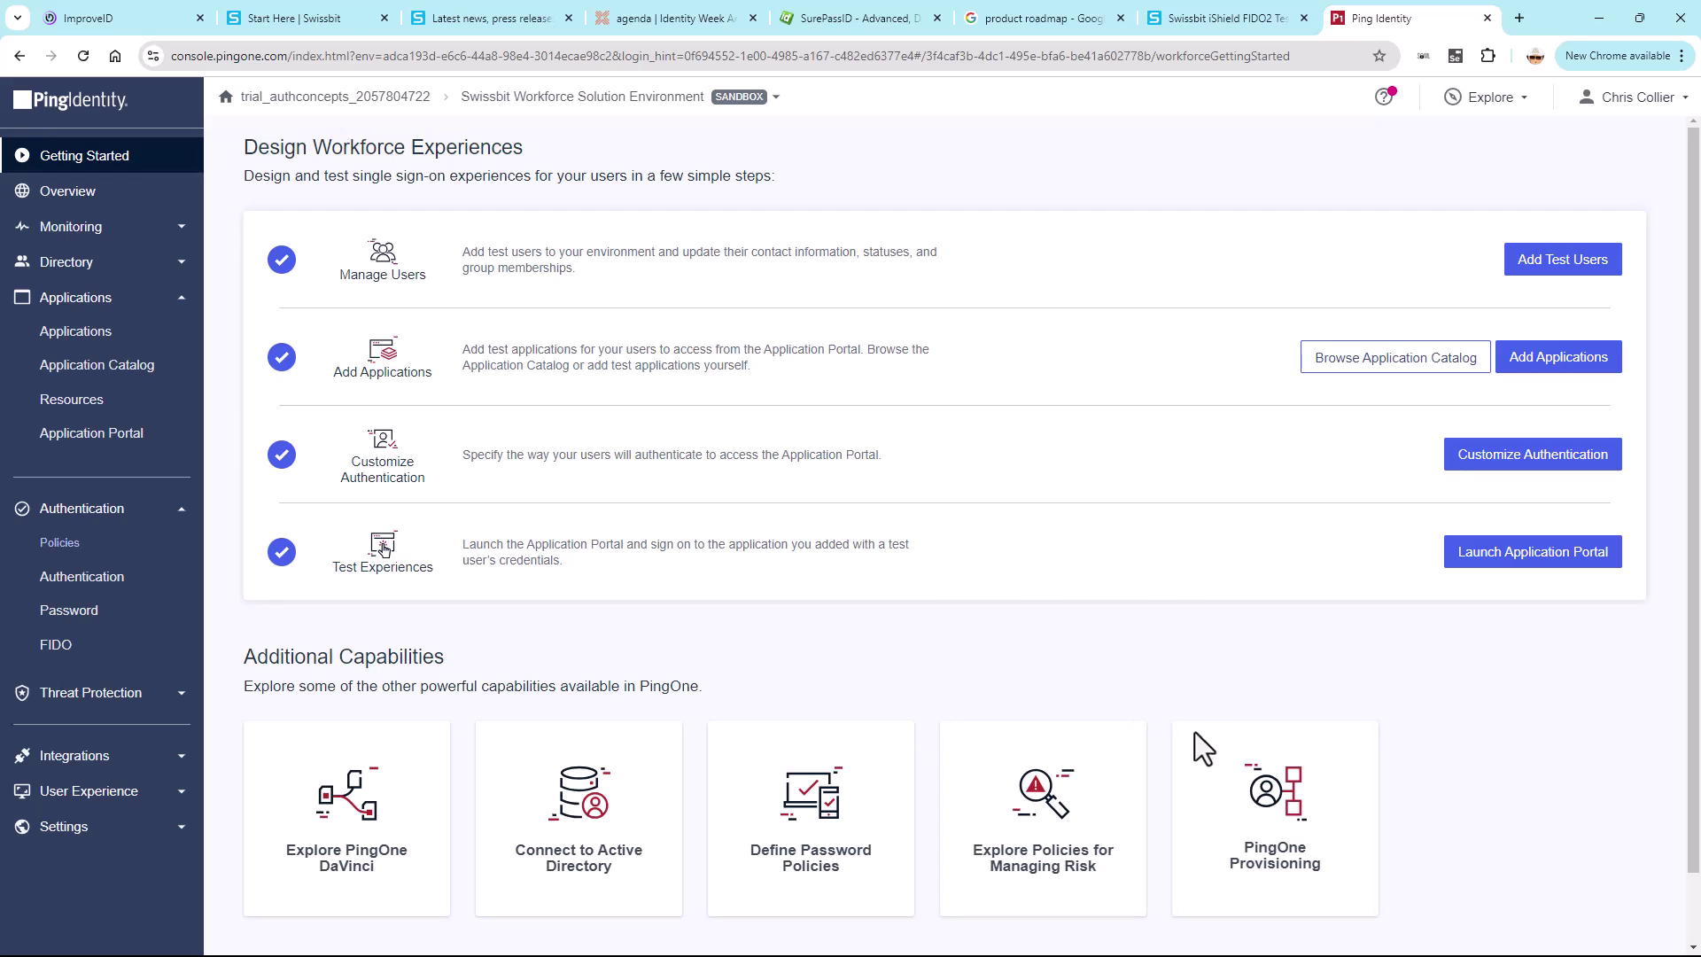
pyautogui.click(1453, 454)
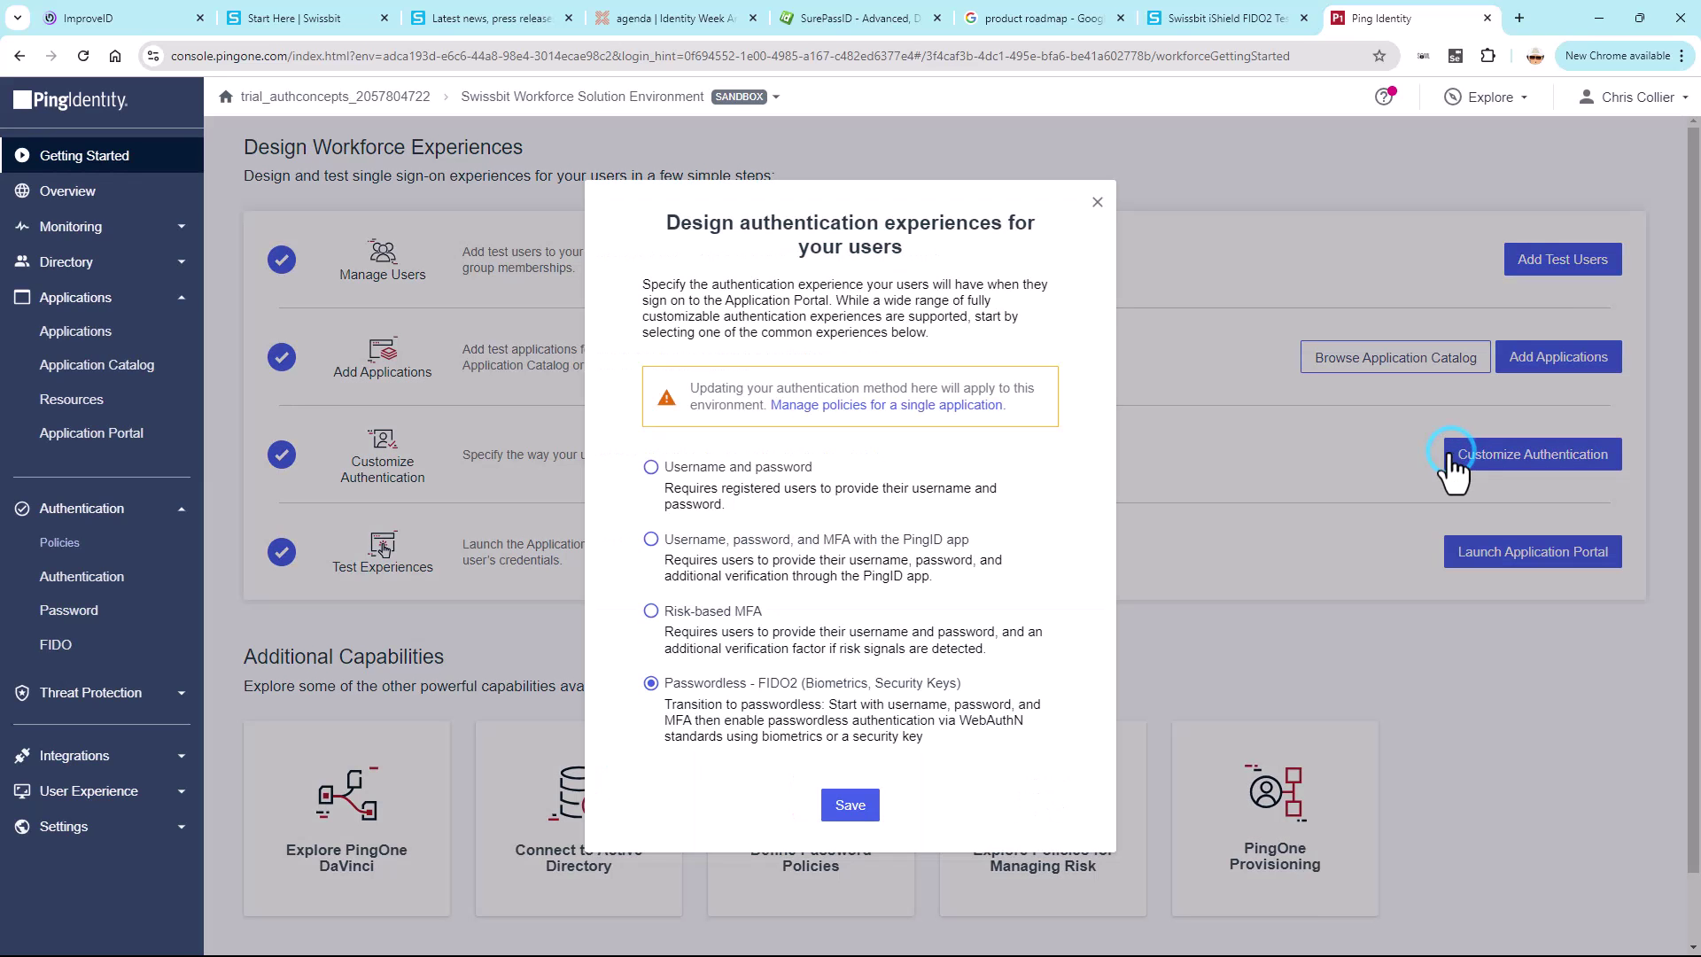
pyautogui.click(971, 409)
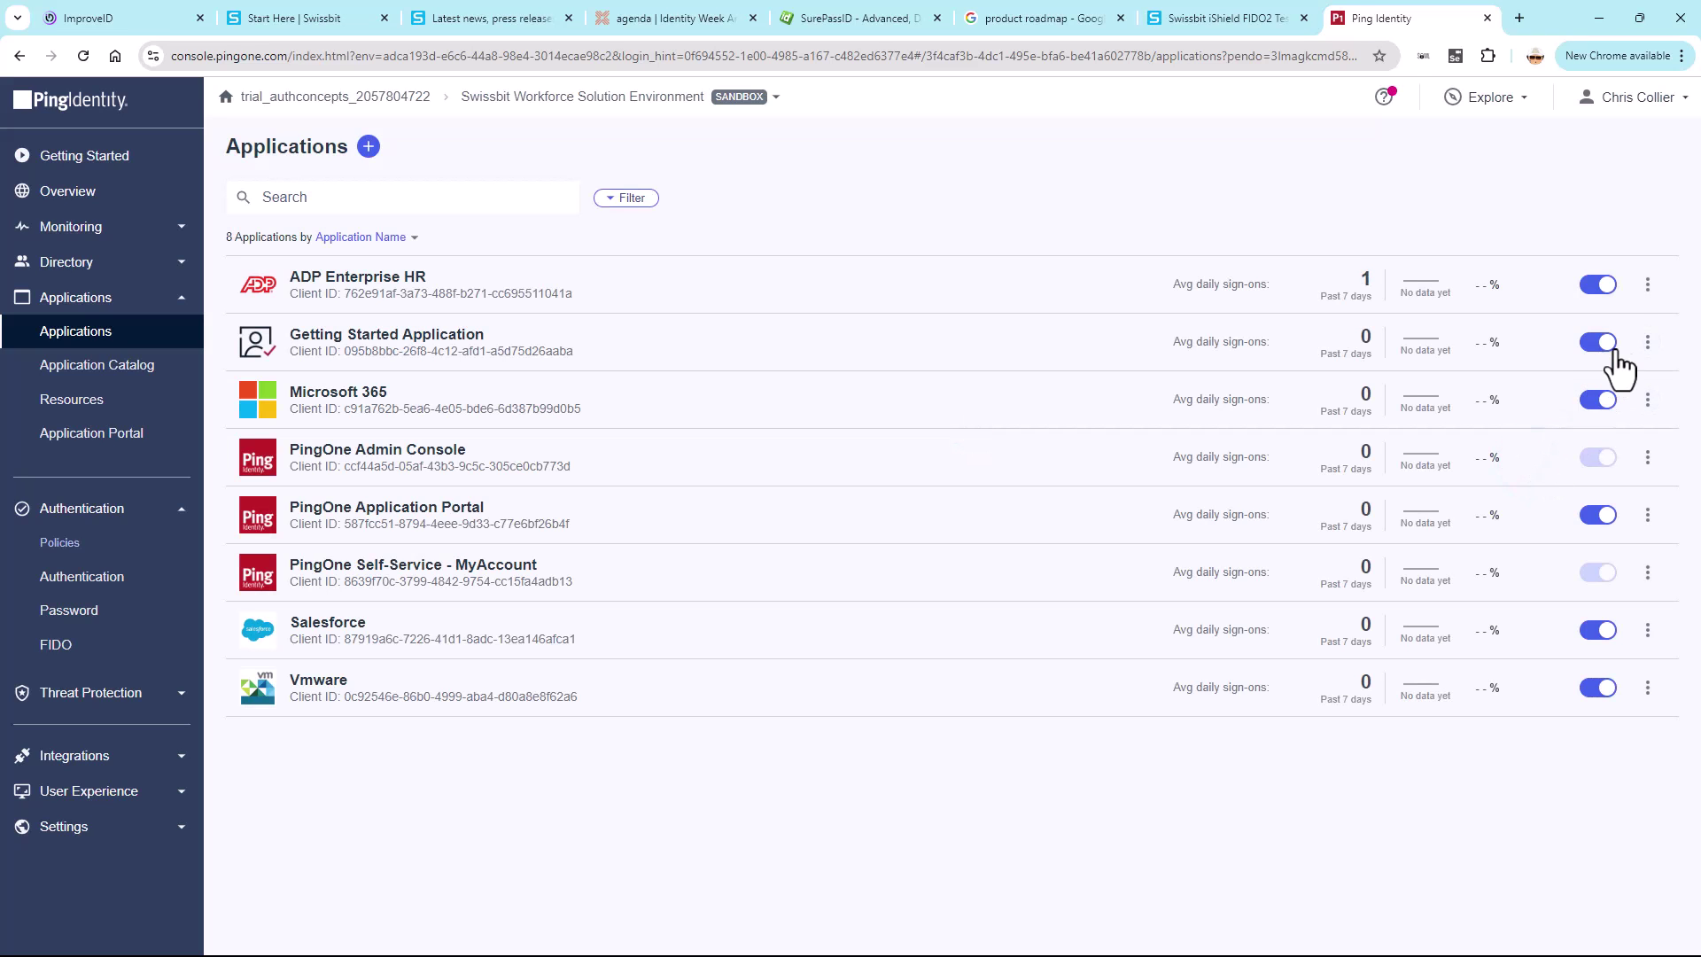
# - Check Passwordless in ADP Enterprise HR's Policies, save the assignment, and close its details panel
pyautogui.click(1648, 289)
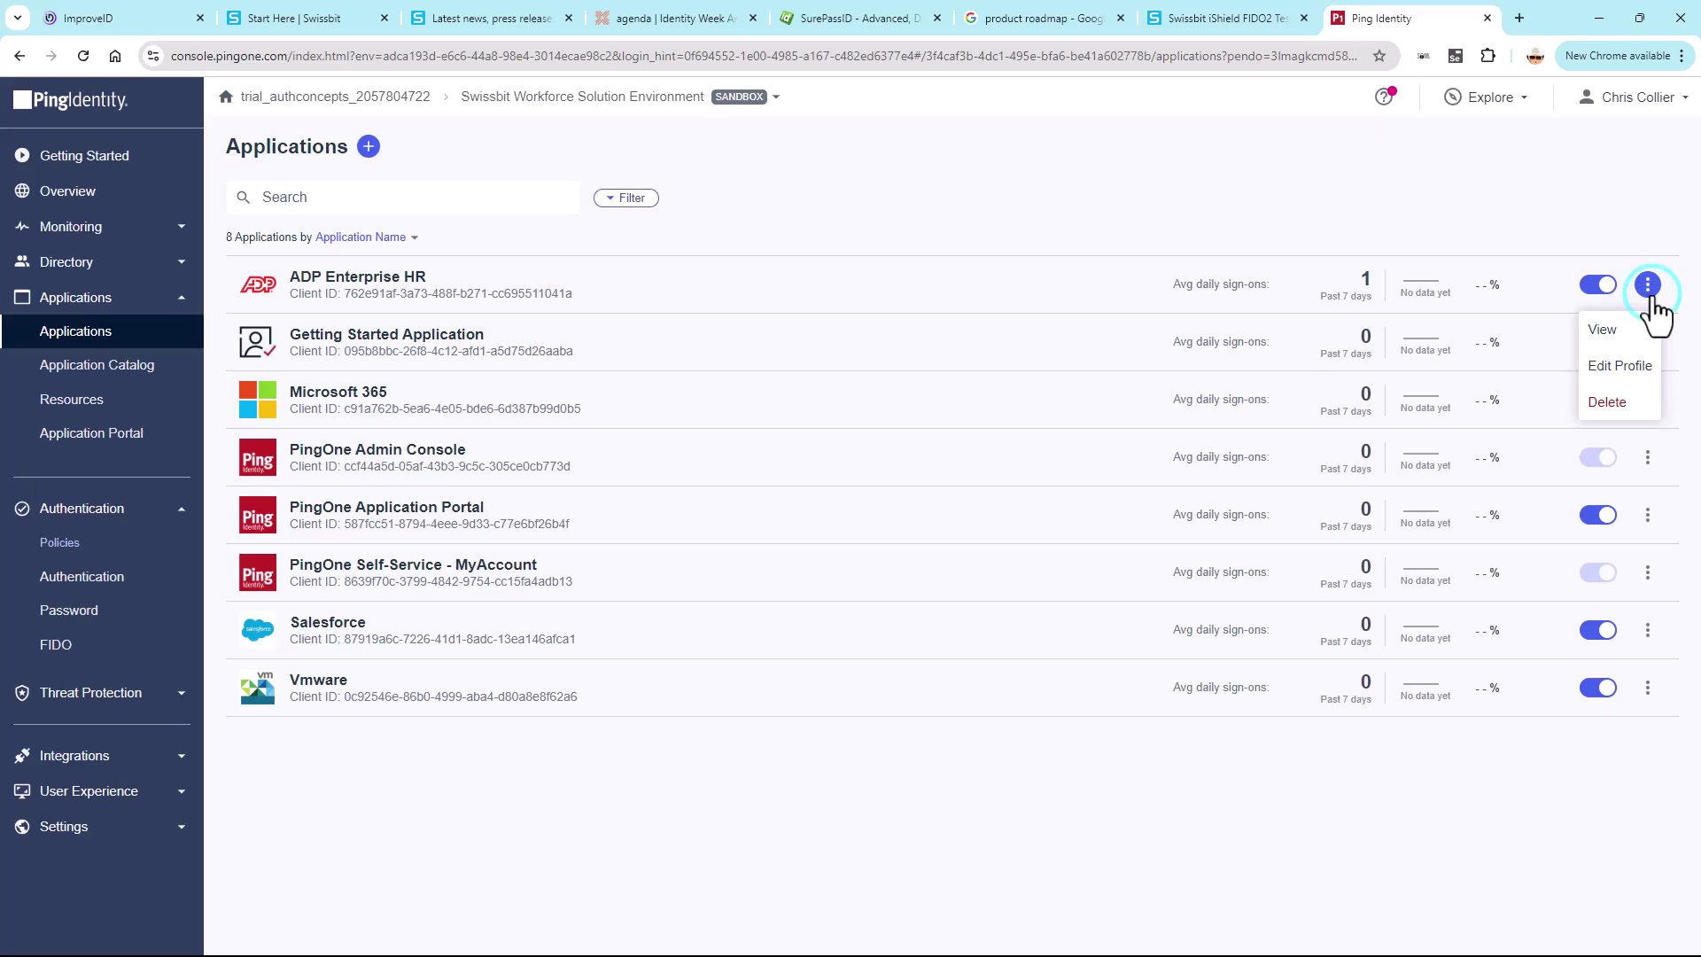
pyautogui.click(1617, 366)
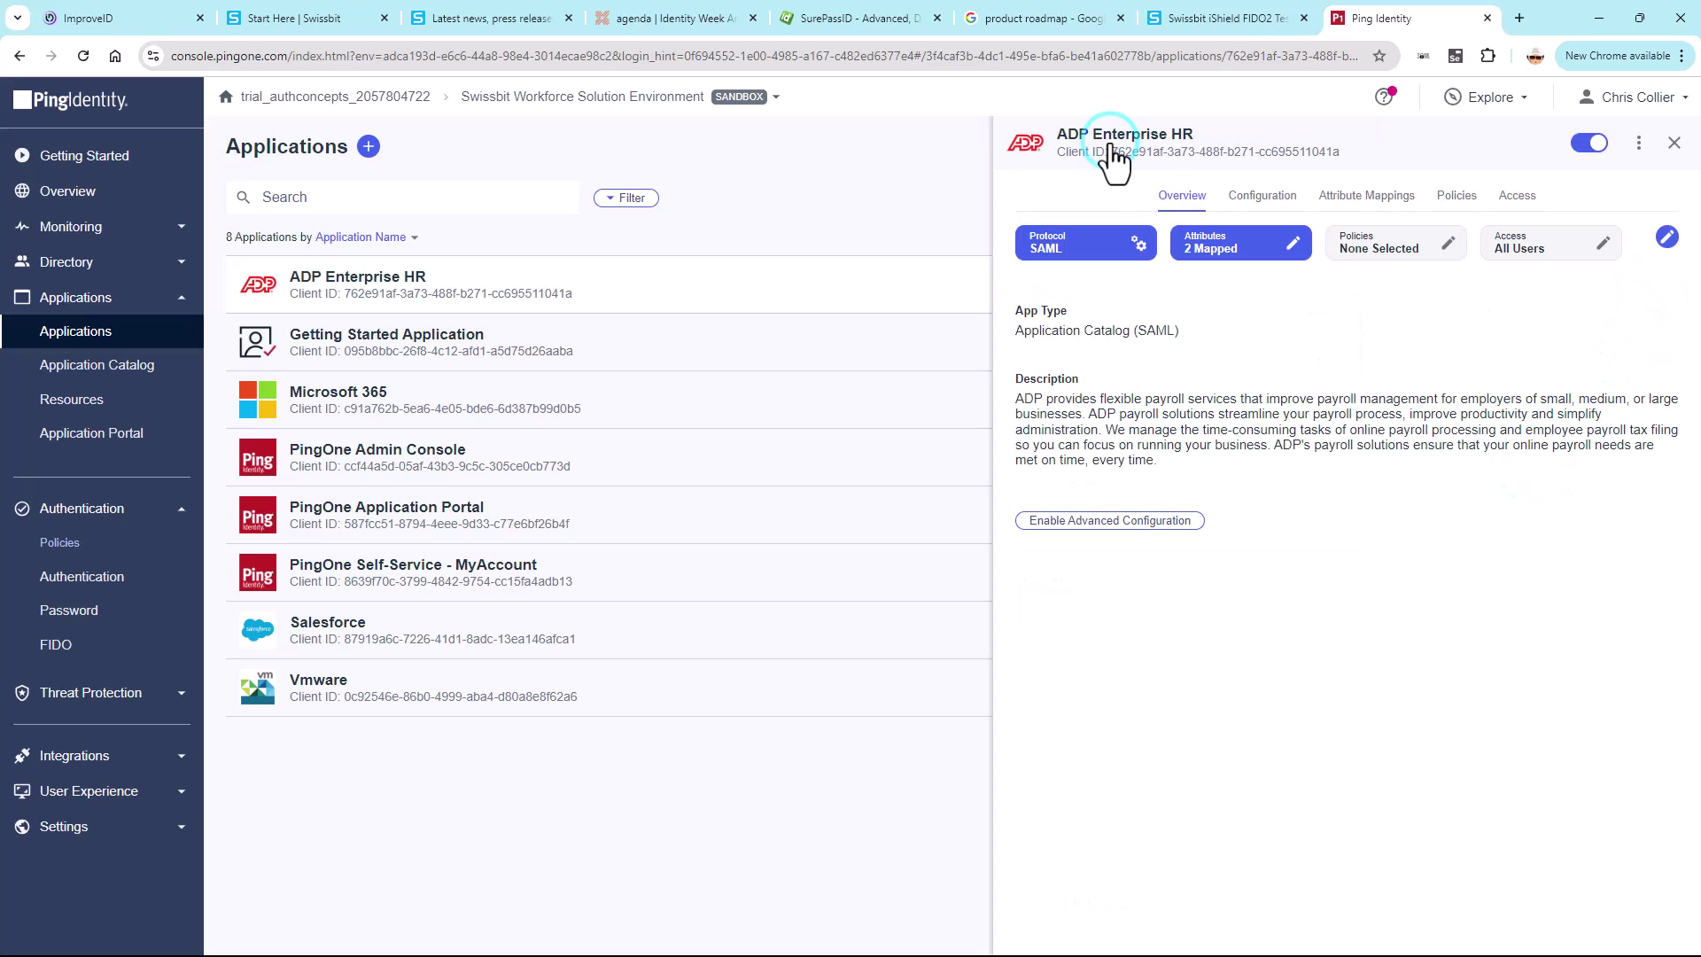
pyautogui.click(1378, 251)
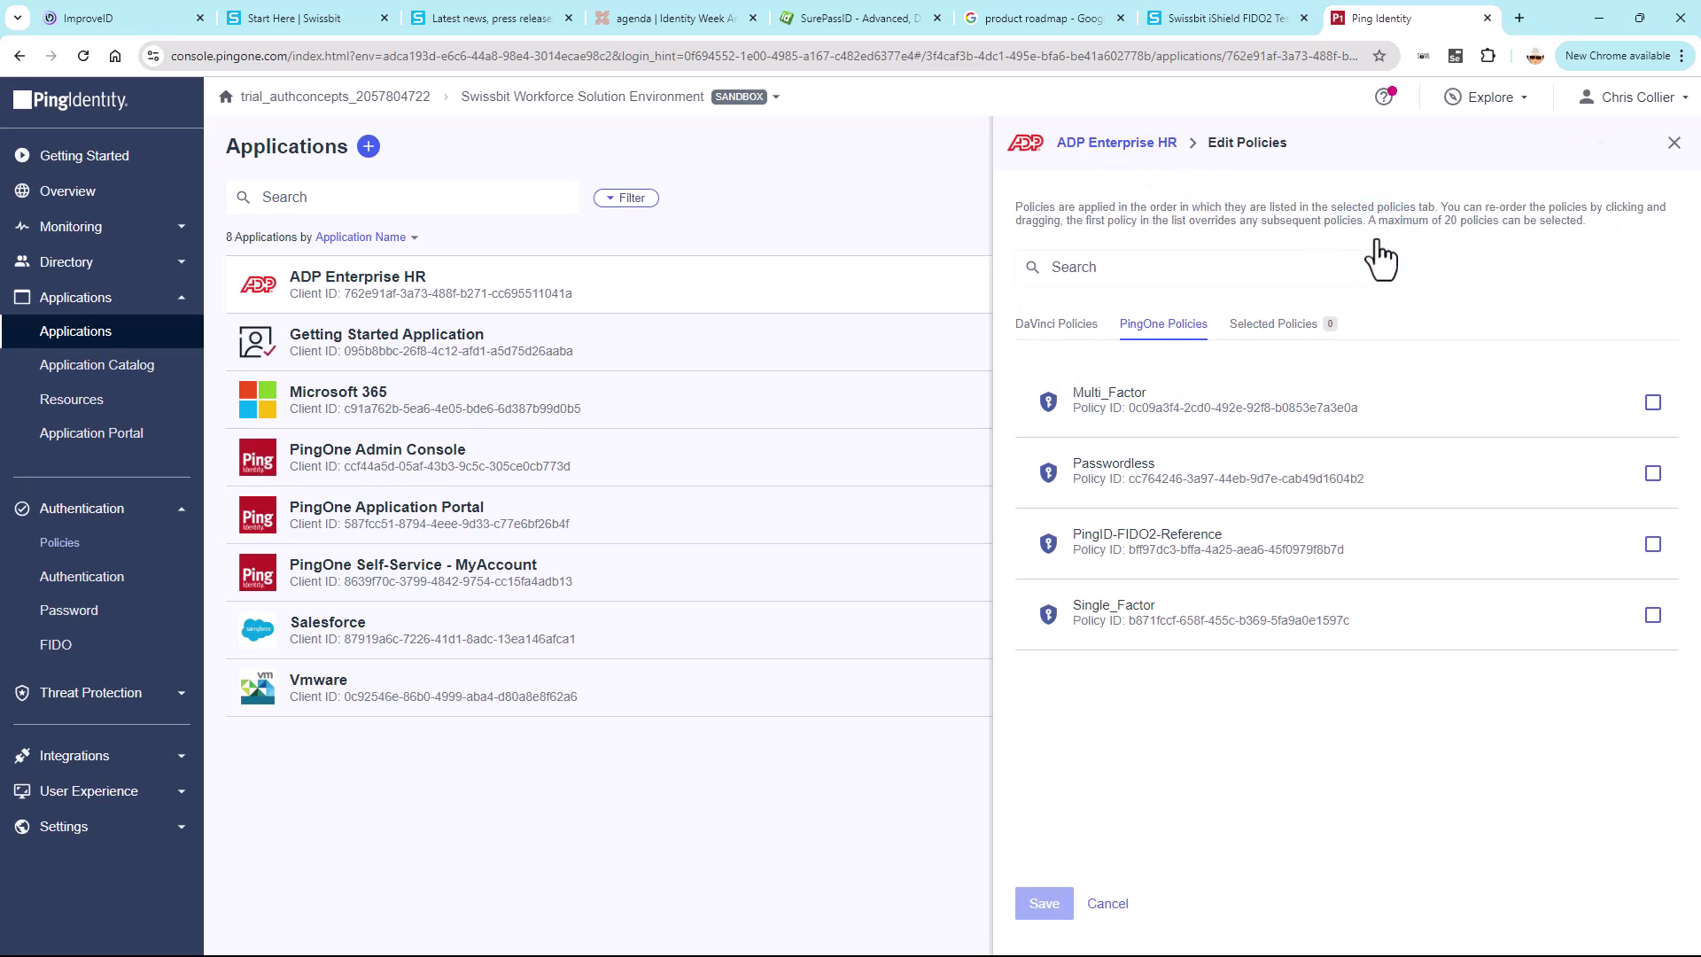
pyautogui.click(1653, 476)
pyautogui.click(1037, 899)
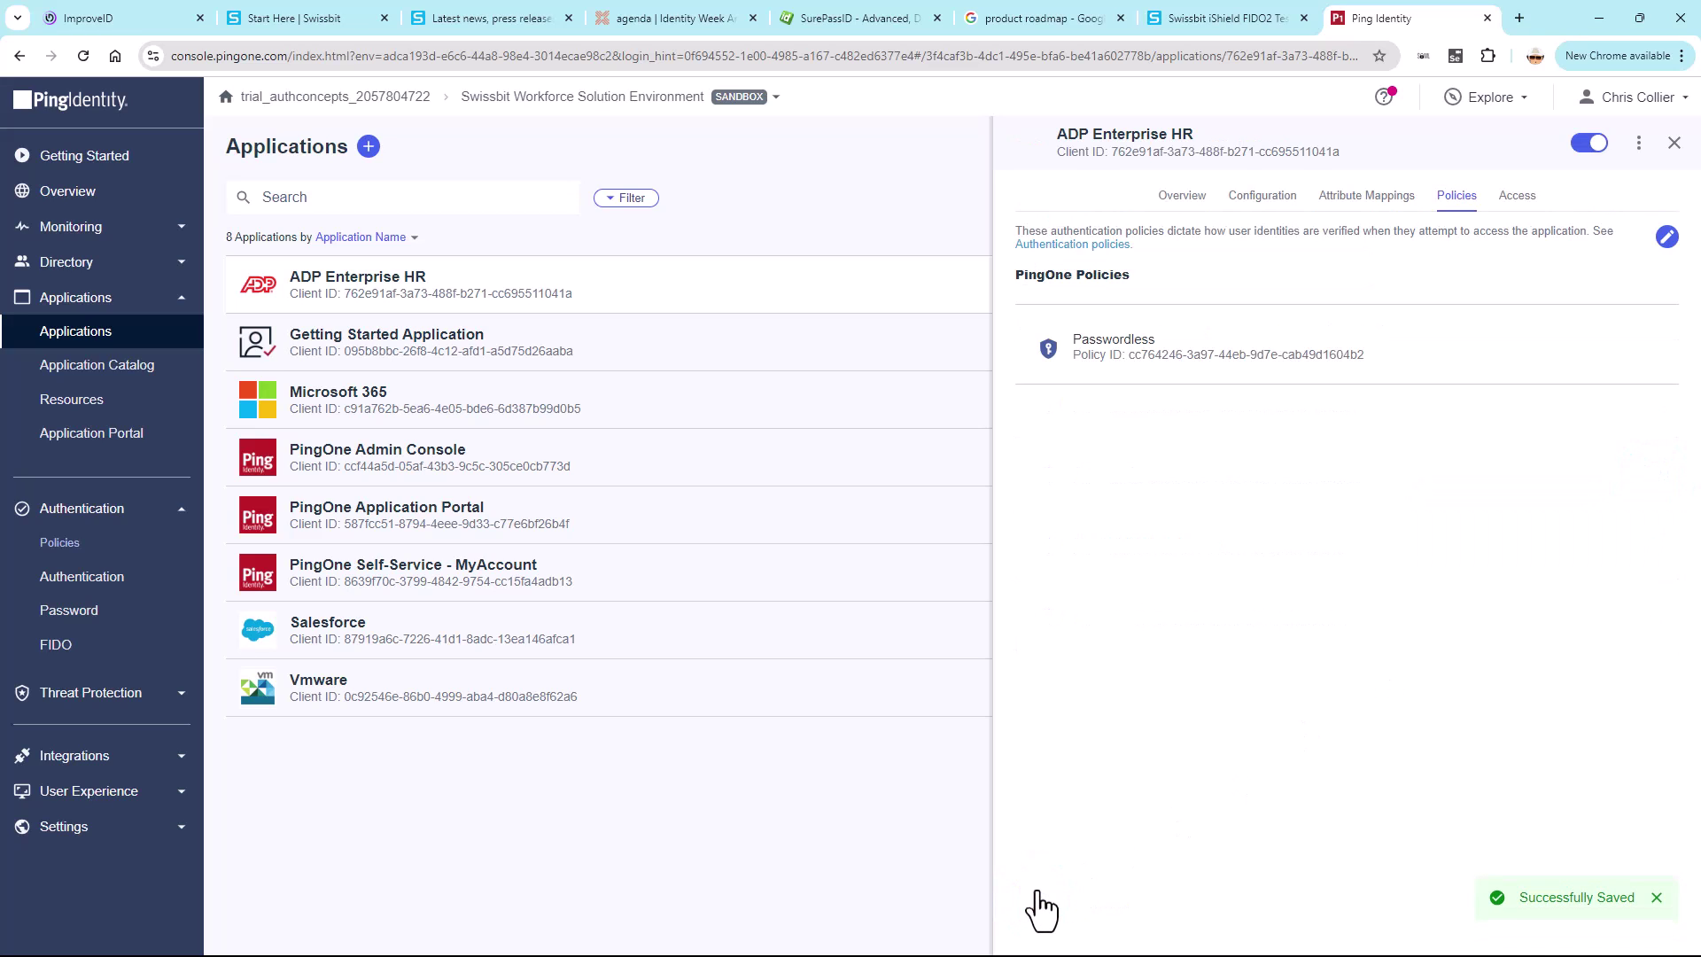
pyautogui.click(1675, 142)
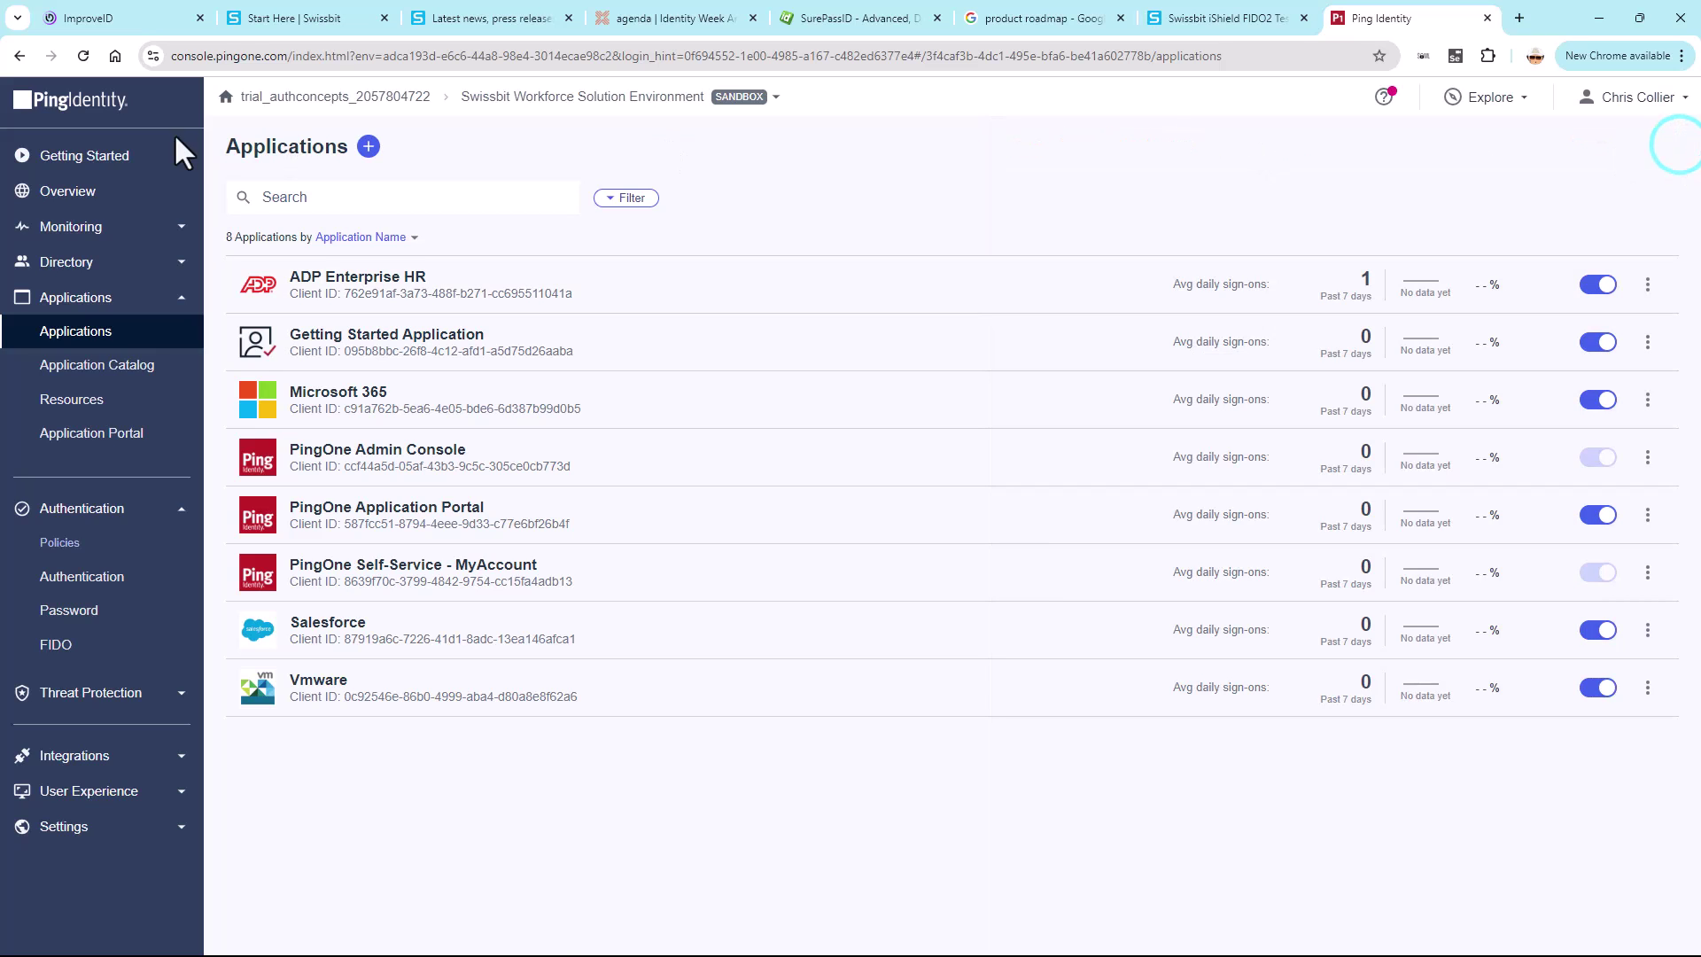
# - Launch the Application Portal from the Getting Started page
pyautogui.click(139, 156)
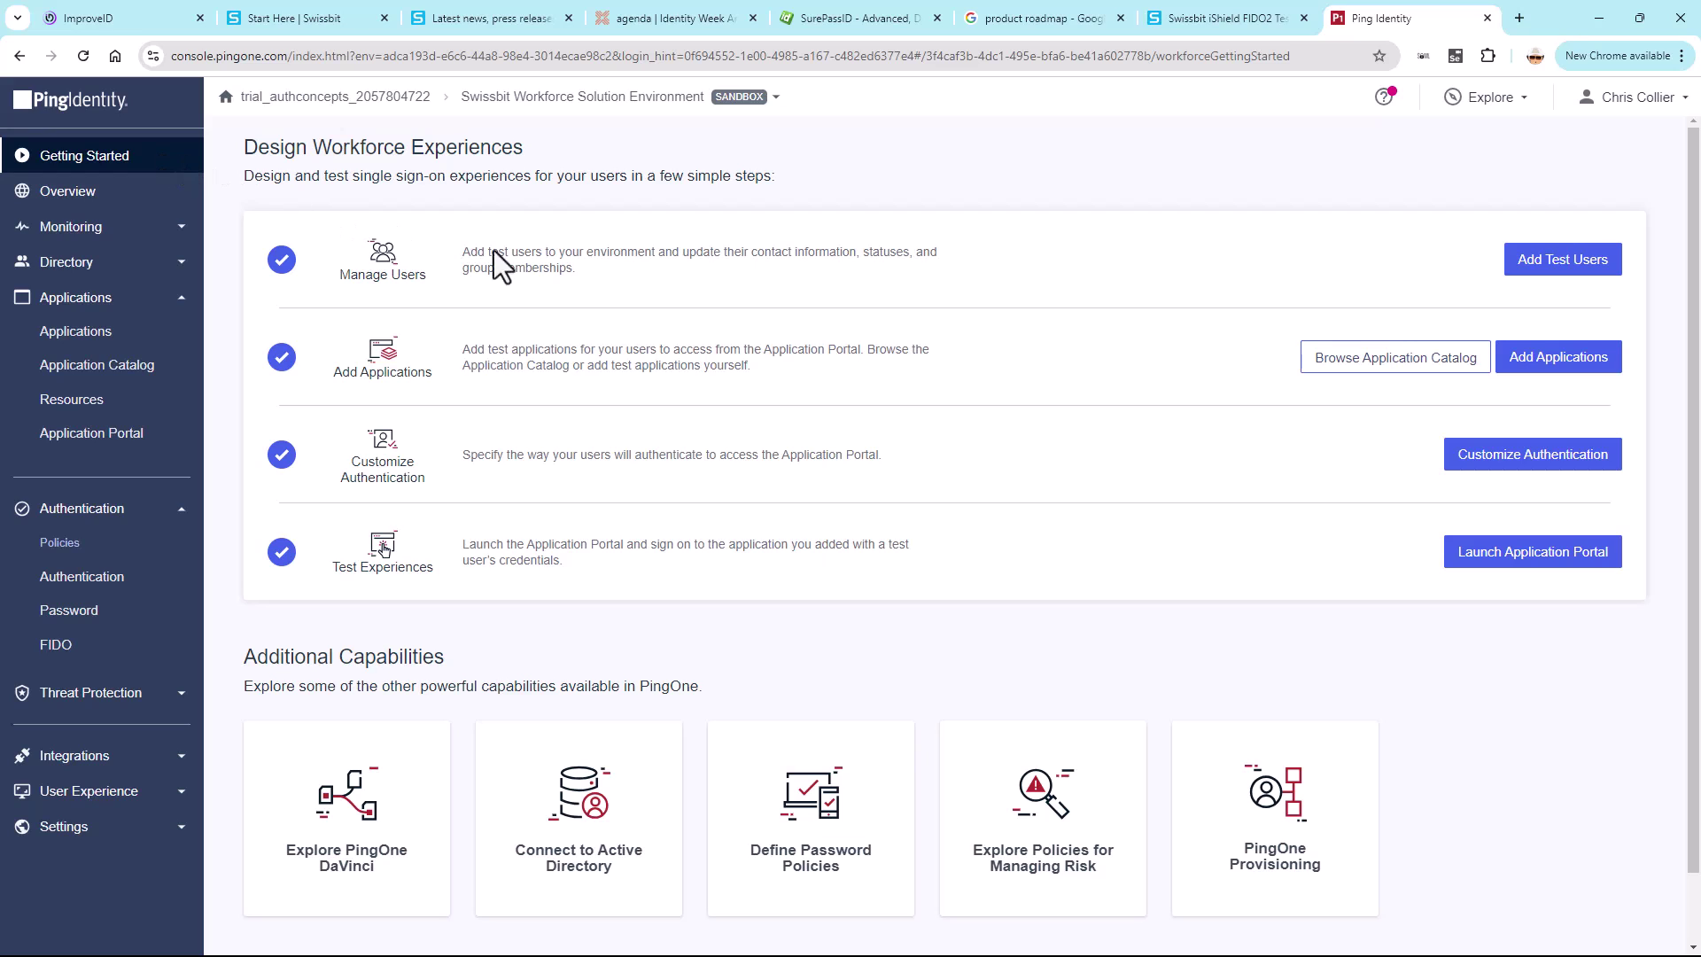
pyautogui.click(1506, 554)
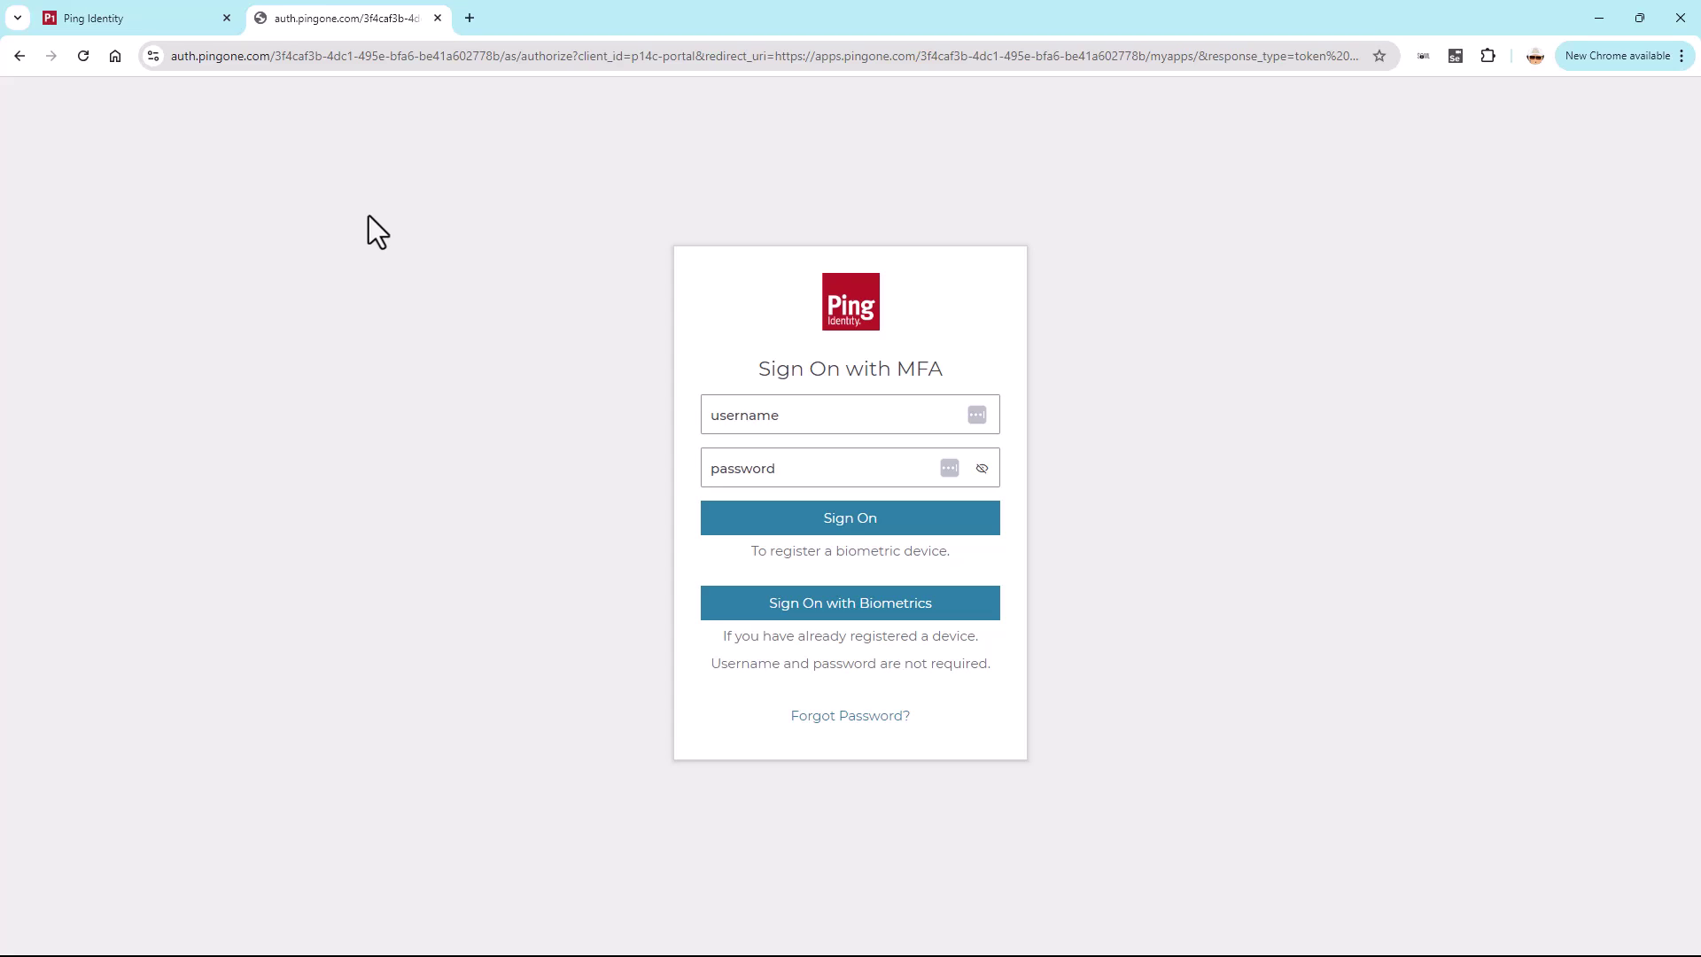
# - Sign on with the test user's e-mail username and password
pyautogui.click(755, 410)
pyautogui.press('Tab')
pyautogui.write('*******')
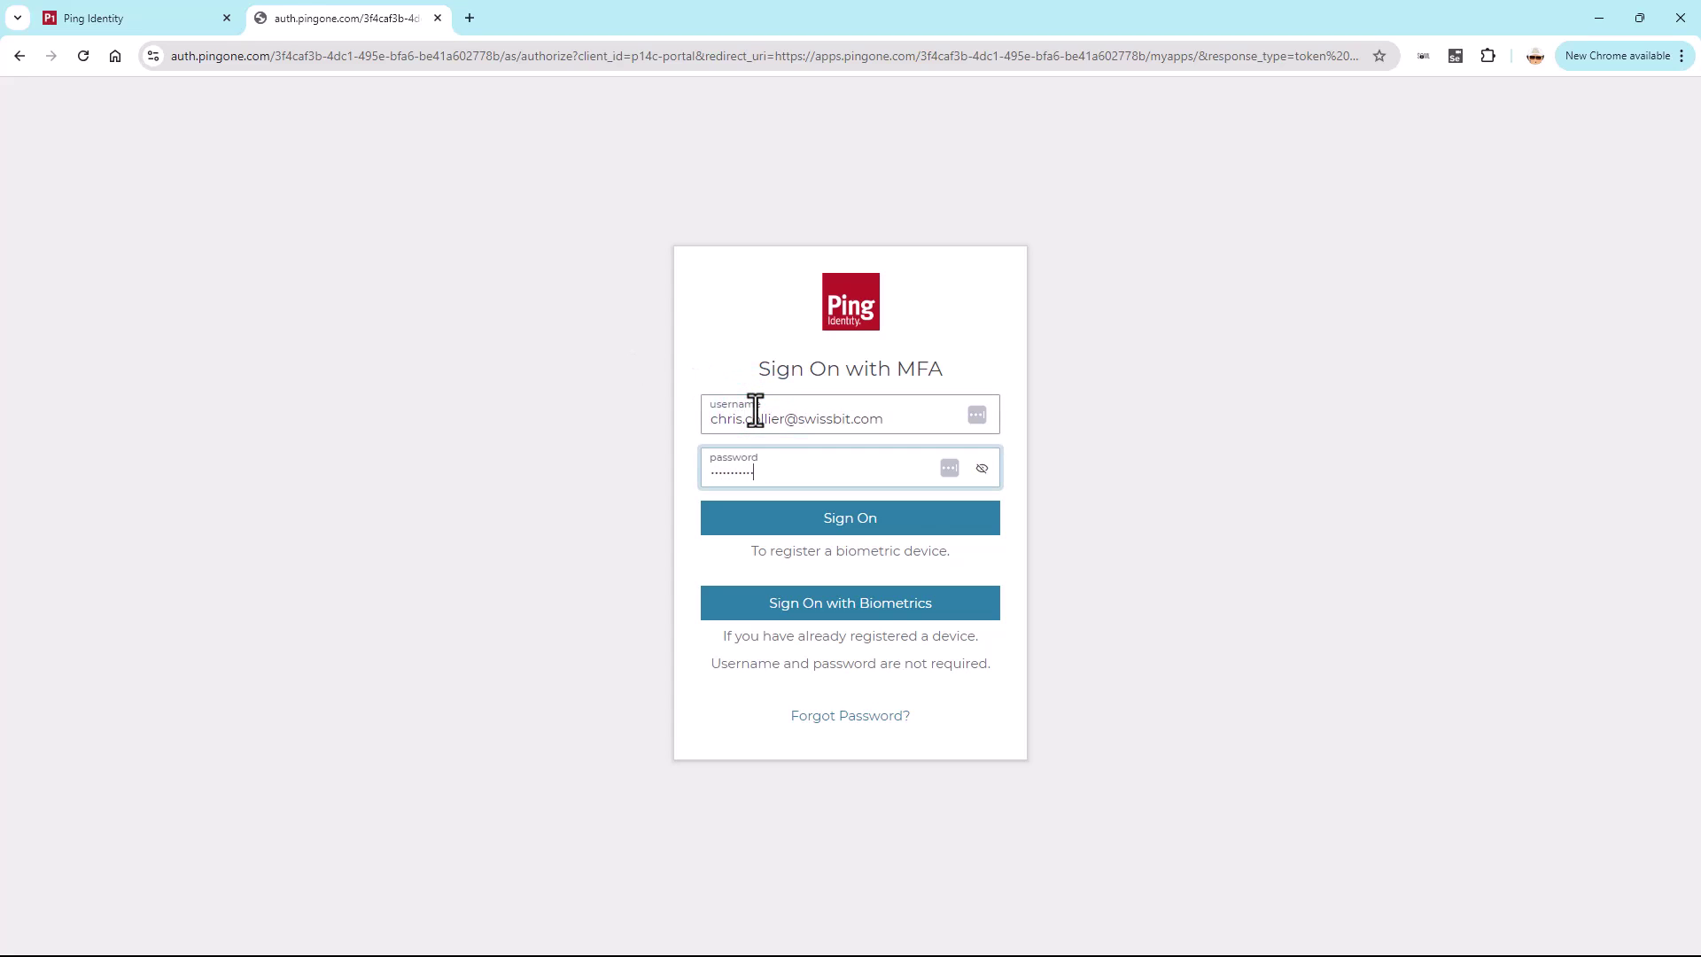
pyautogui.write('*')
pyautogui.press('Return')
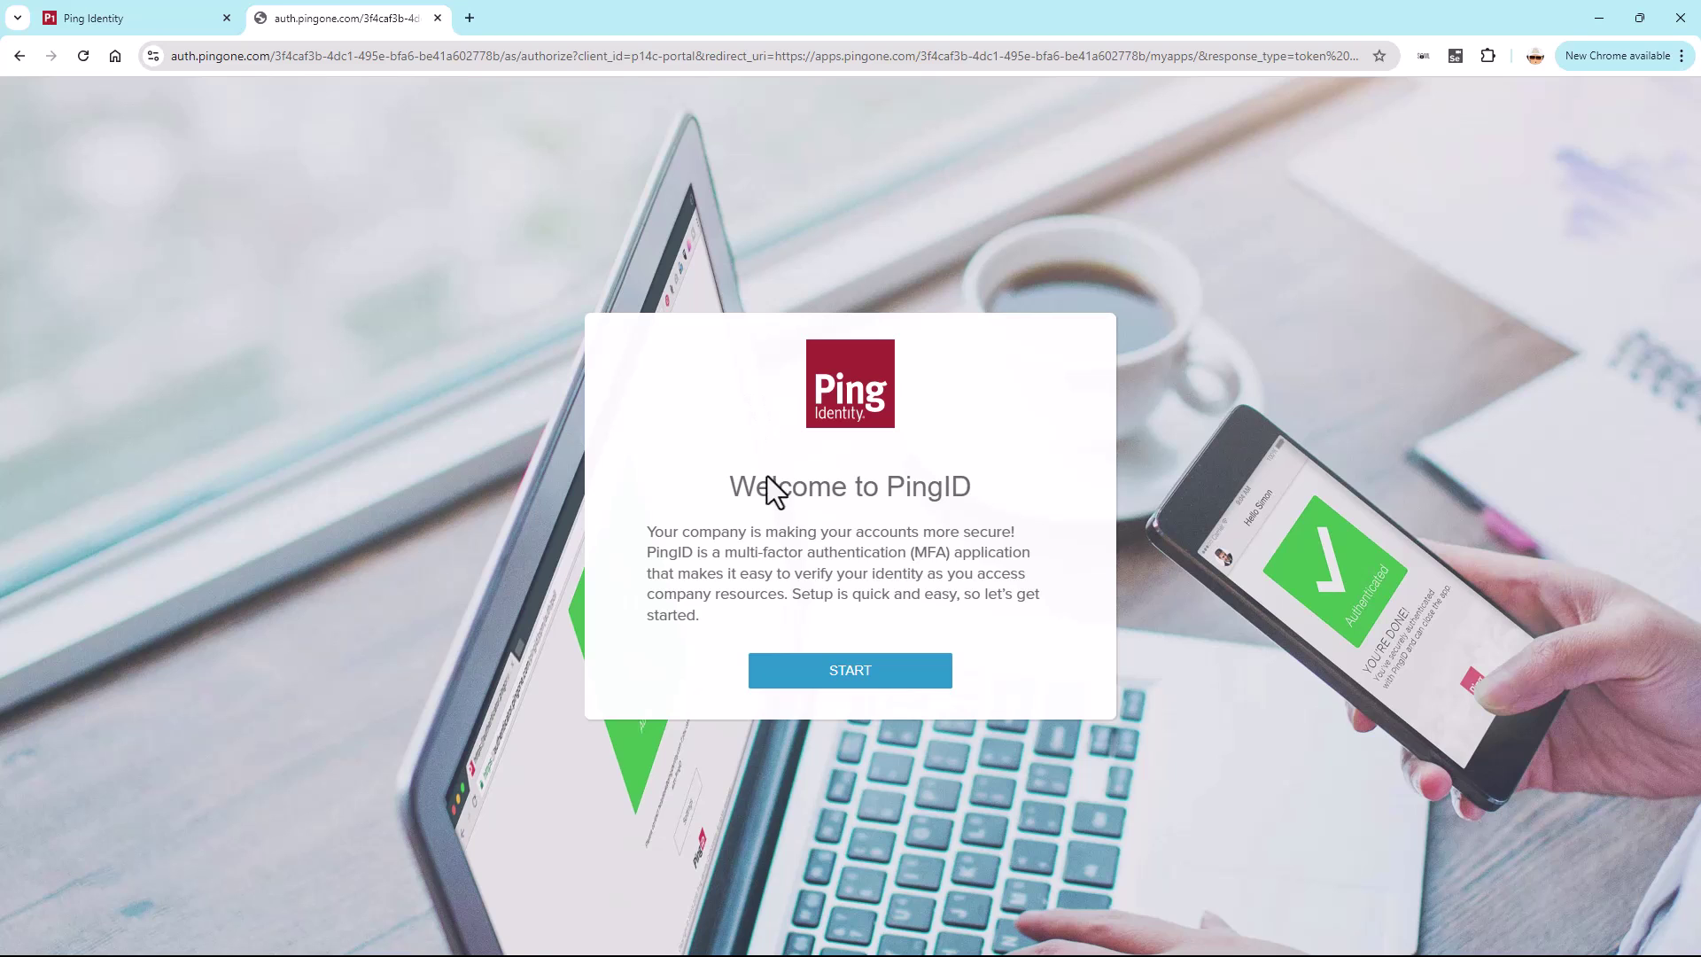
# - Register a security key passkey for pingone.com in PingID setup, entering the key's PIN
pyautogui.click(798, 666)
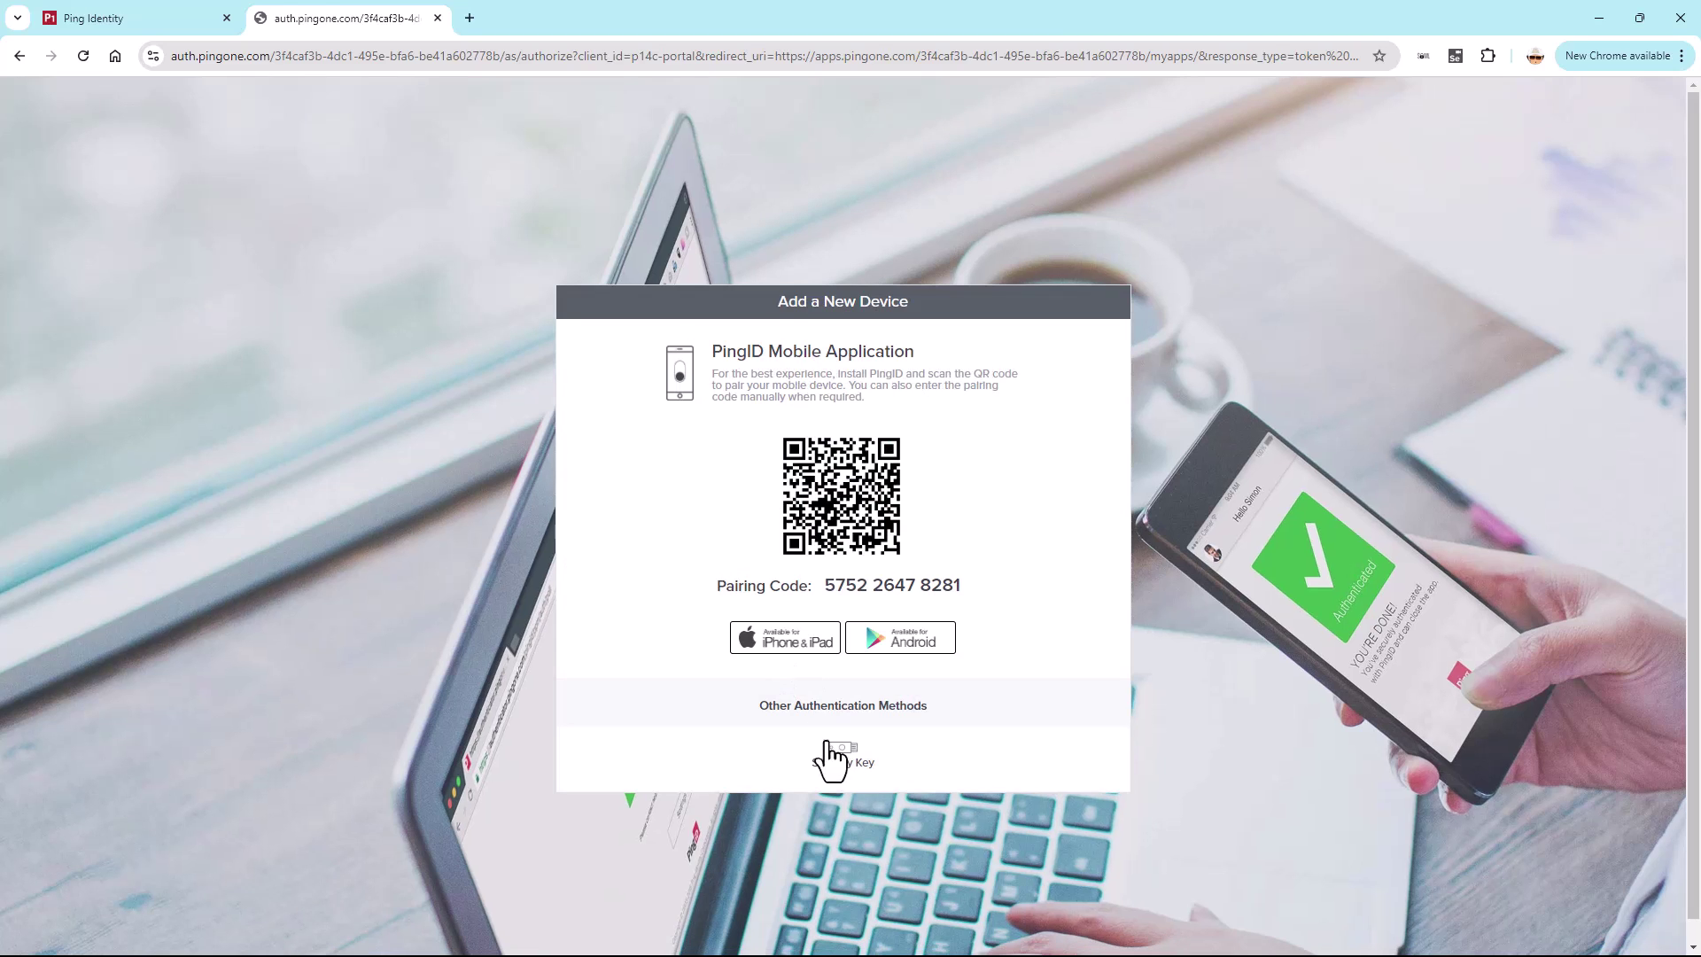
pyautogui.click(832, 760)
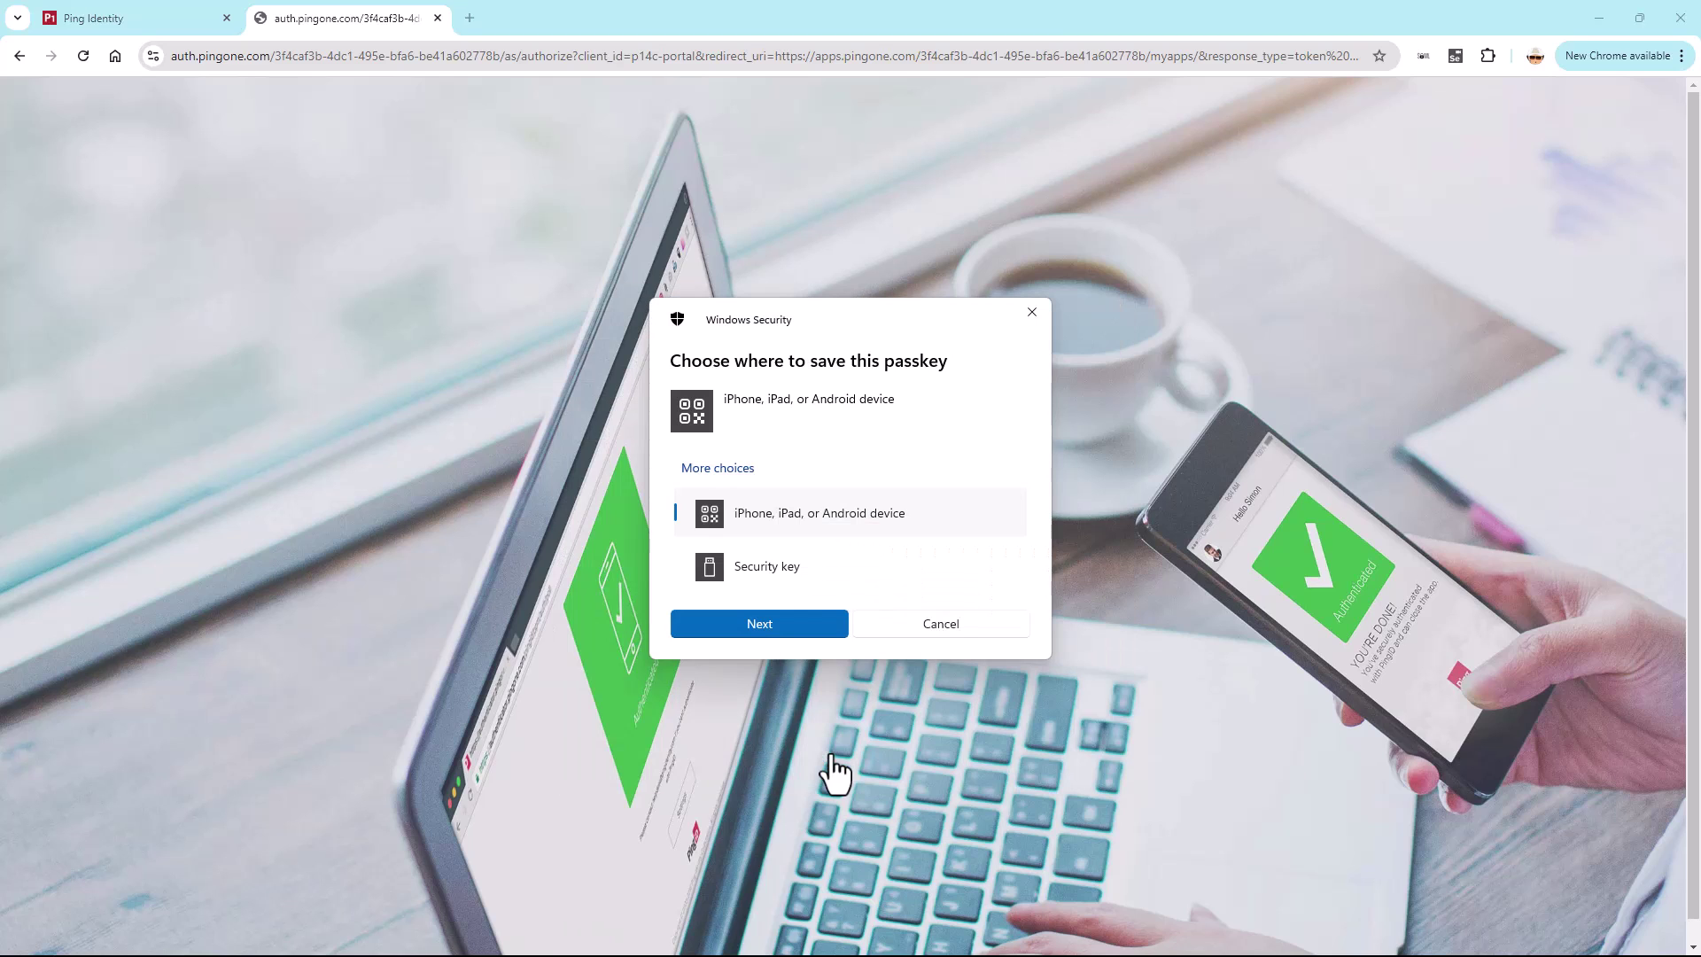
pyautogui.click(786, 570)
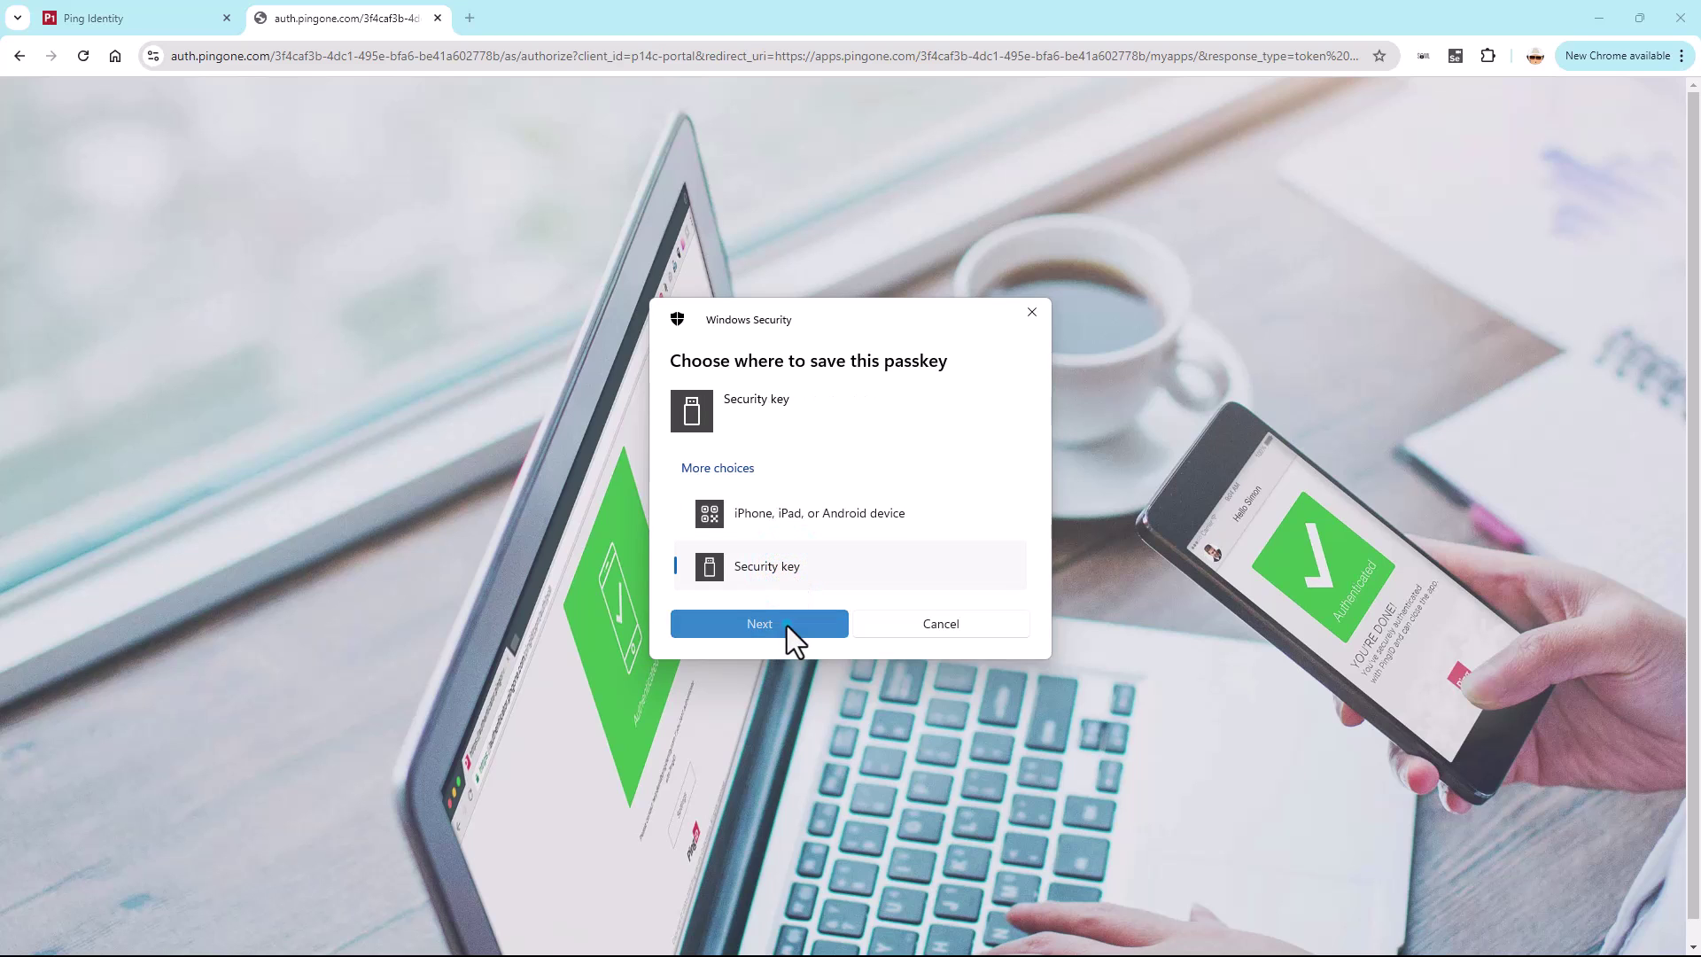
pyautogui.click(787, 626)
pyautogui.click(796, 562)
pyautogui.click(795, 562)
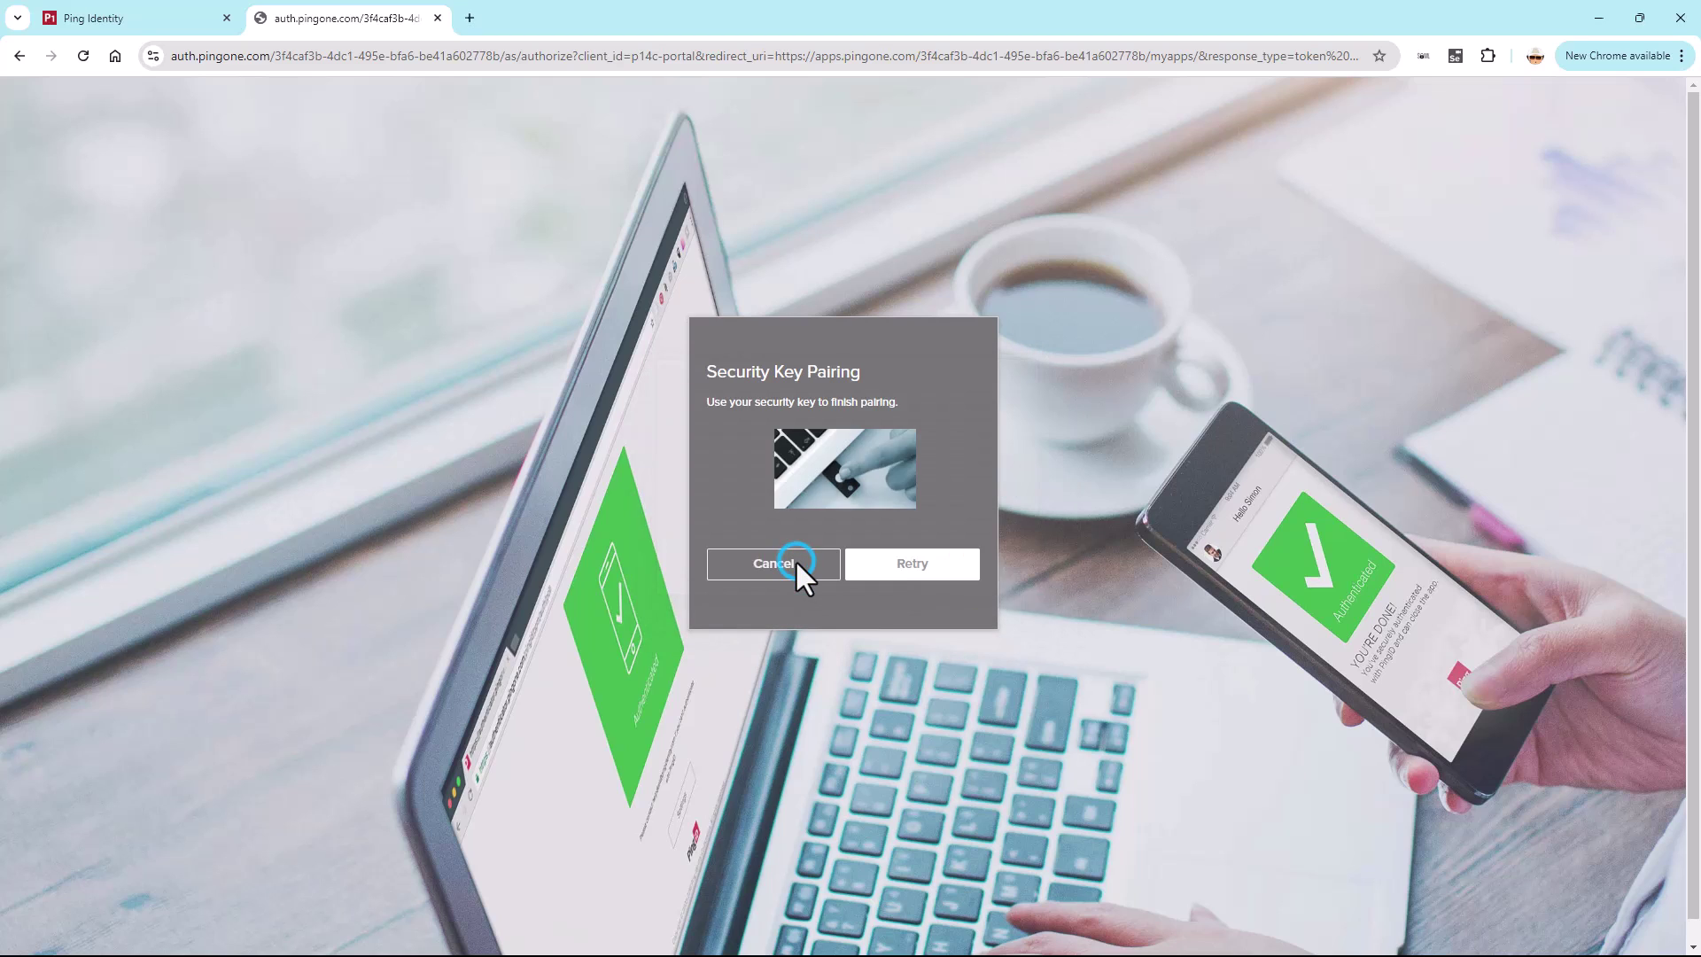
pyautogui.write('12345678')
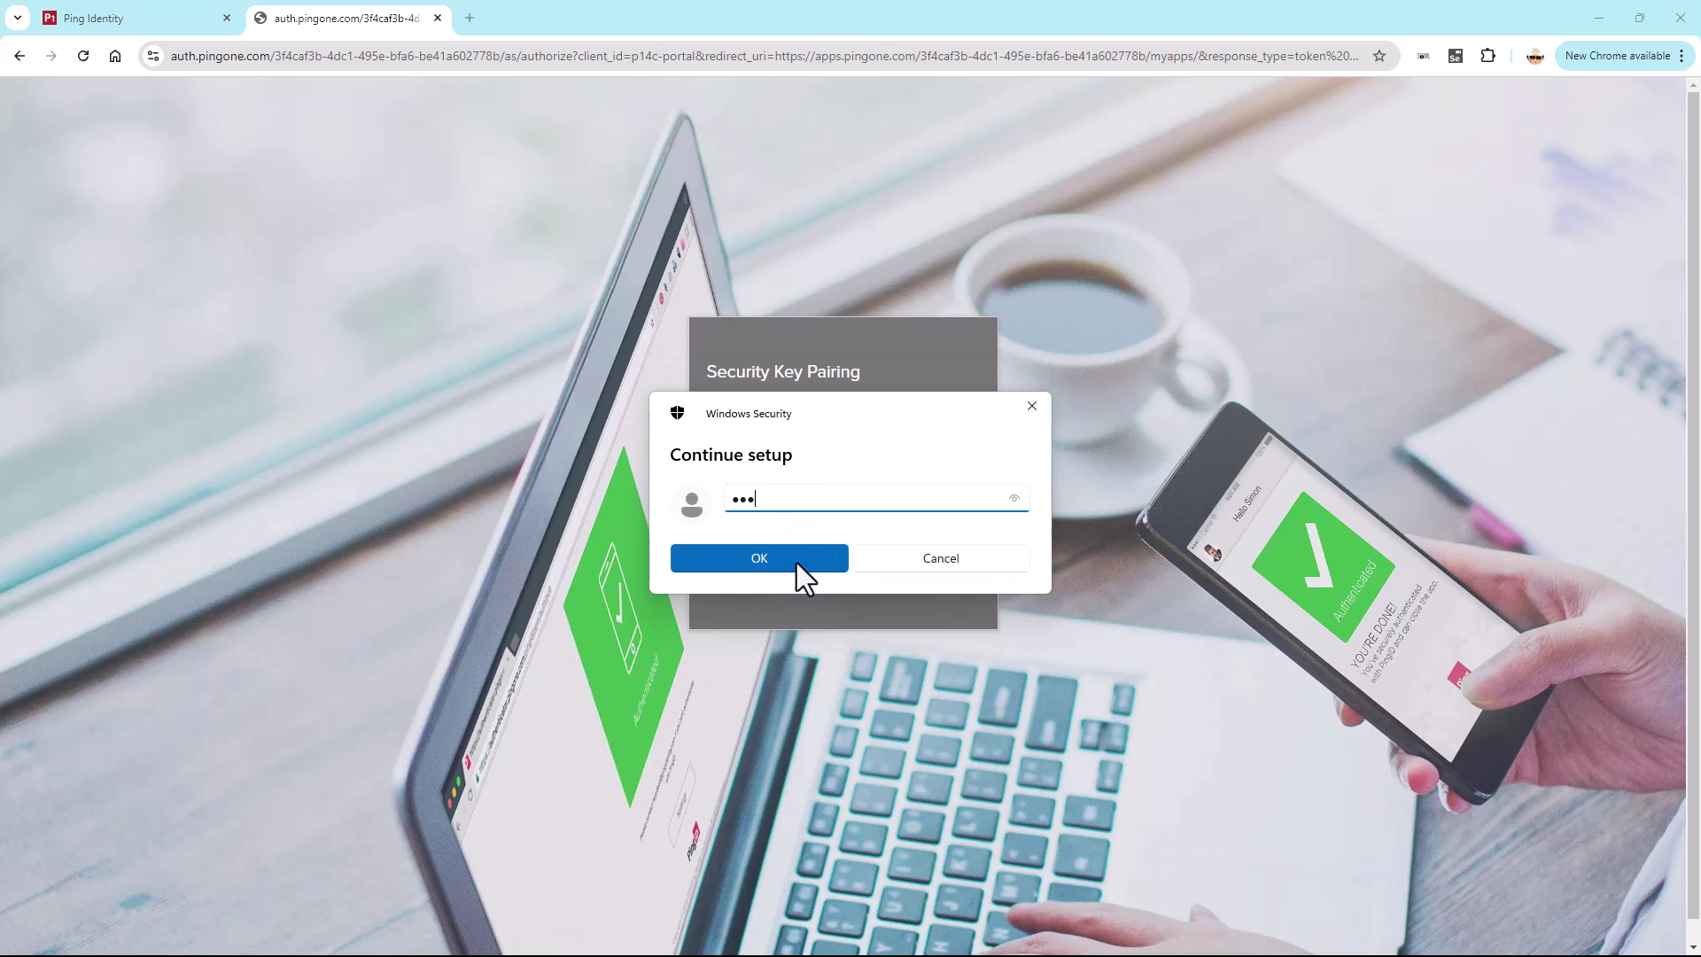
pyautogui.click(796, 562)
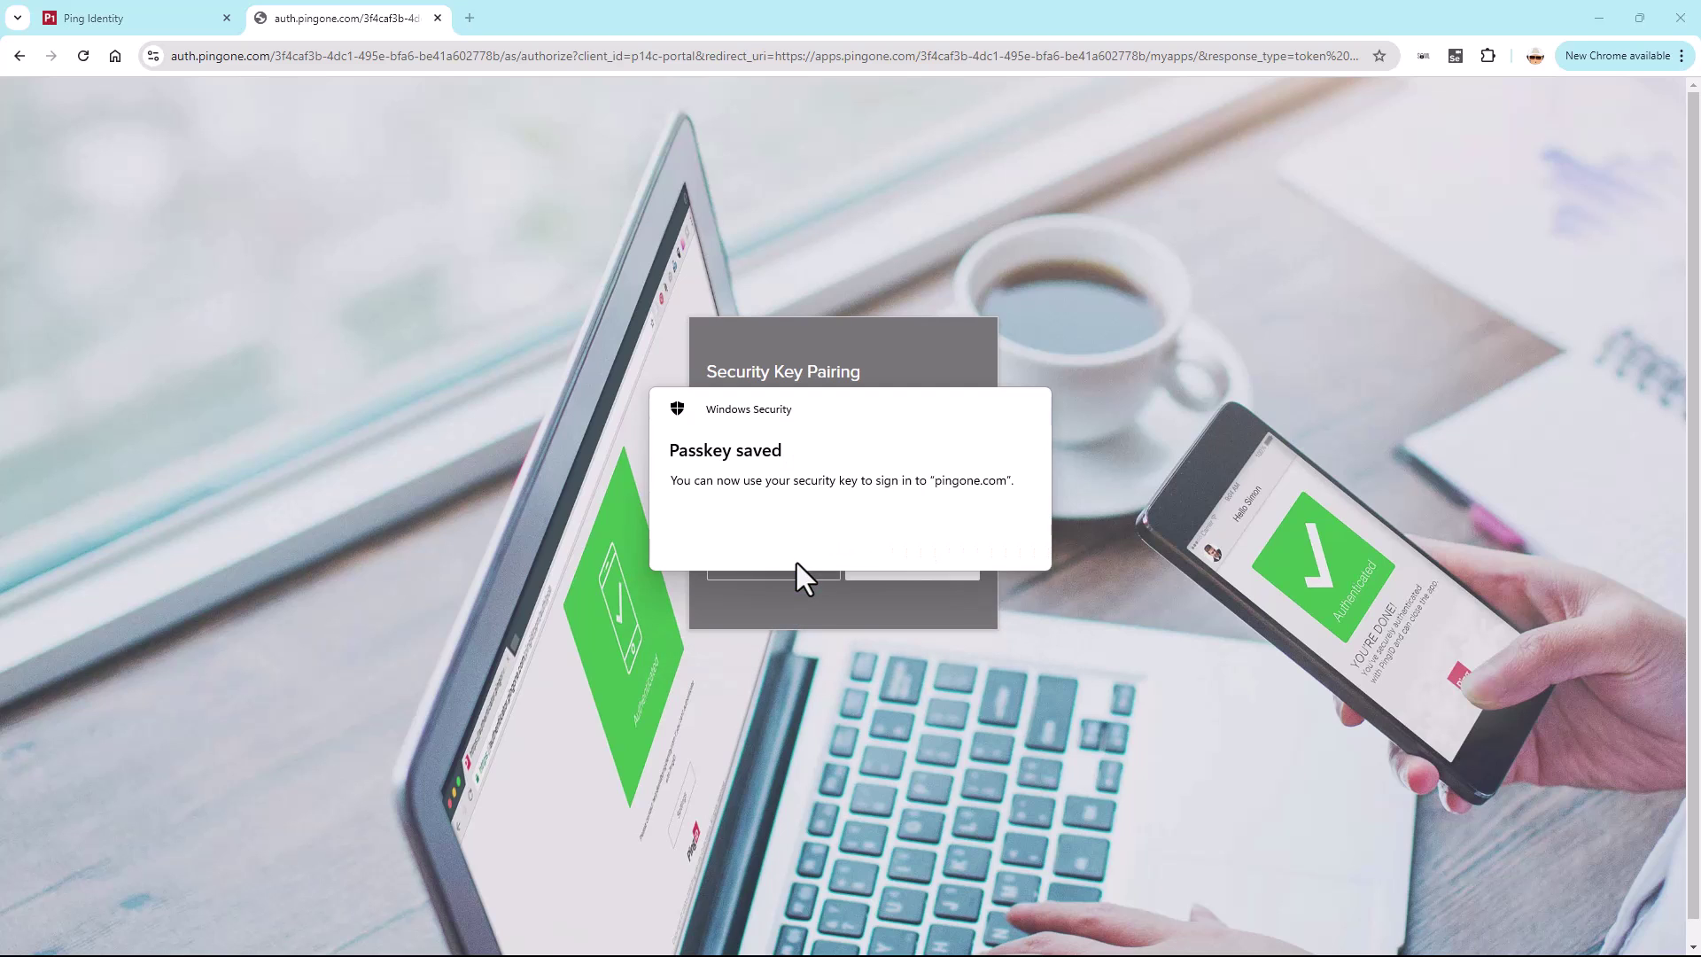
pyautogui.click(879, 544)
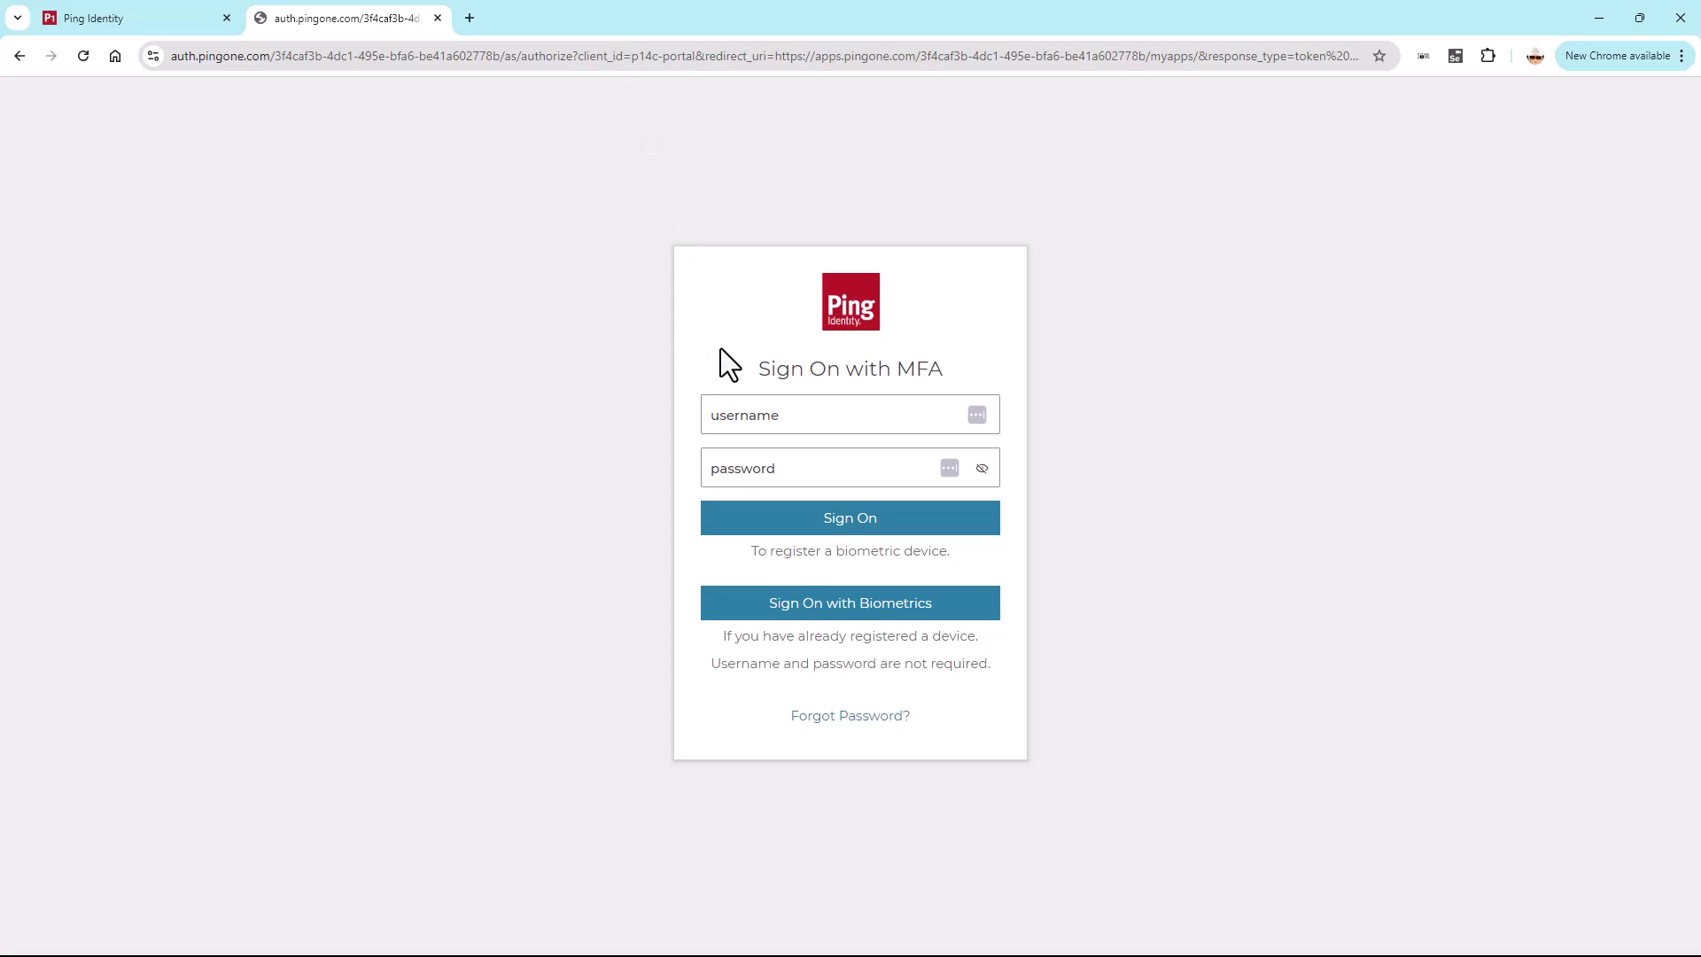
# - Sign on with Biometrics using the security key passkey and its PIN
pyautogui.click(808, 609)
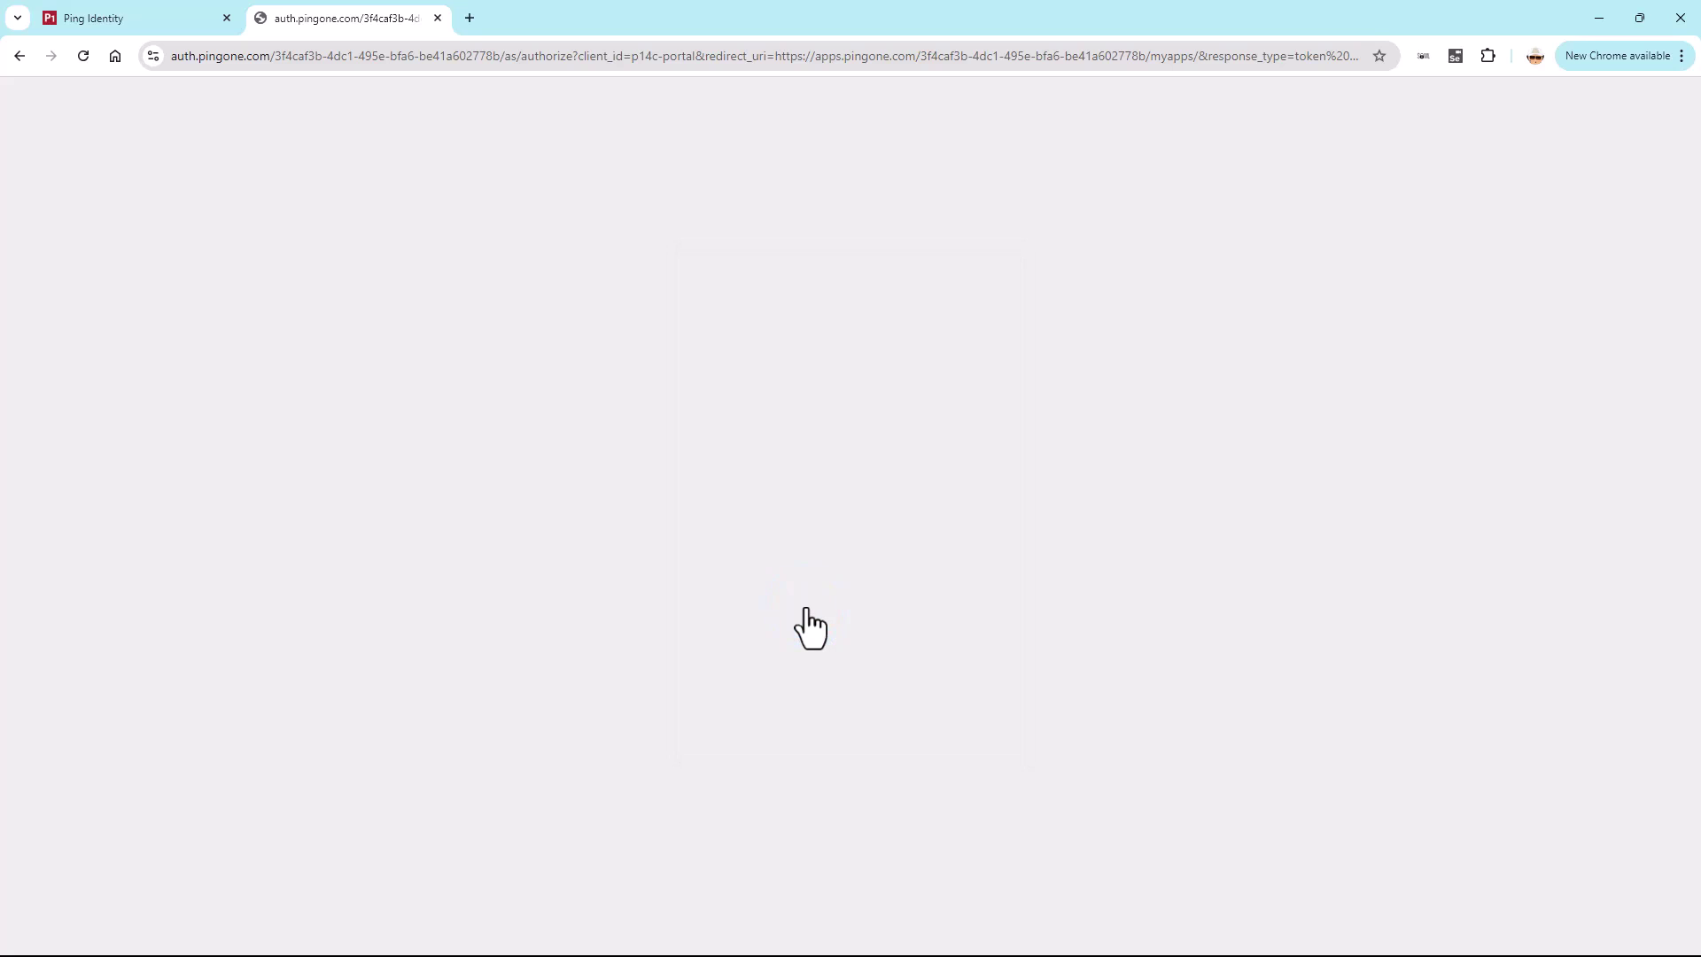
pyautogui.click(801, 601)
pyautogui.click(800, 656)
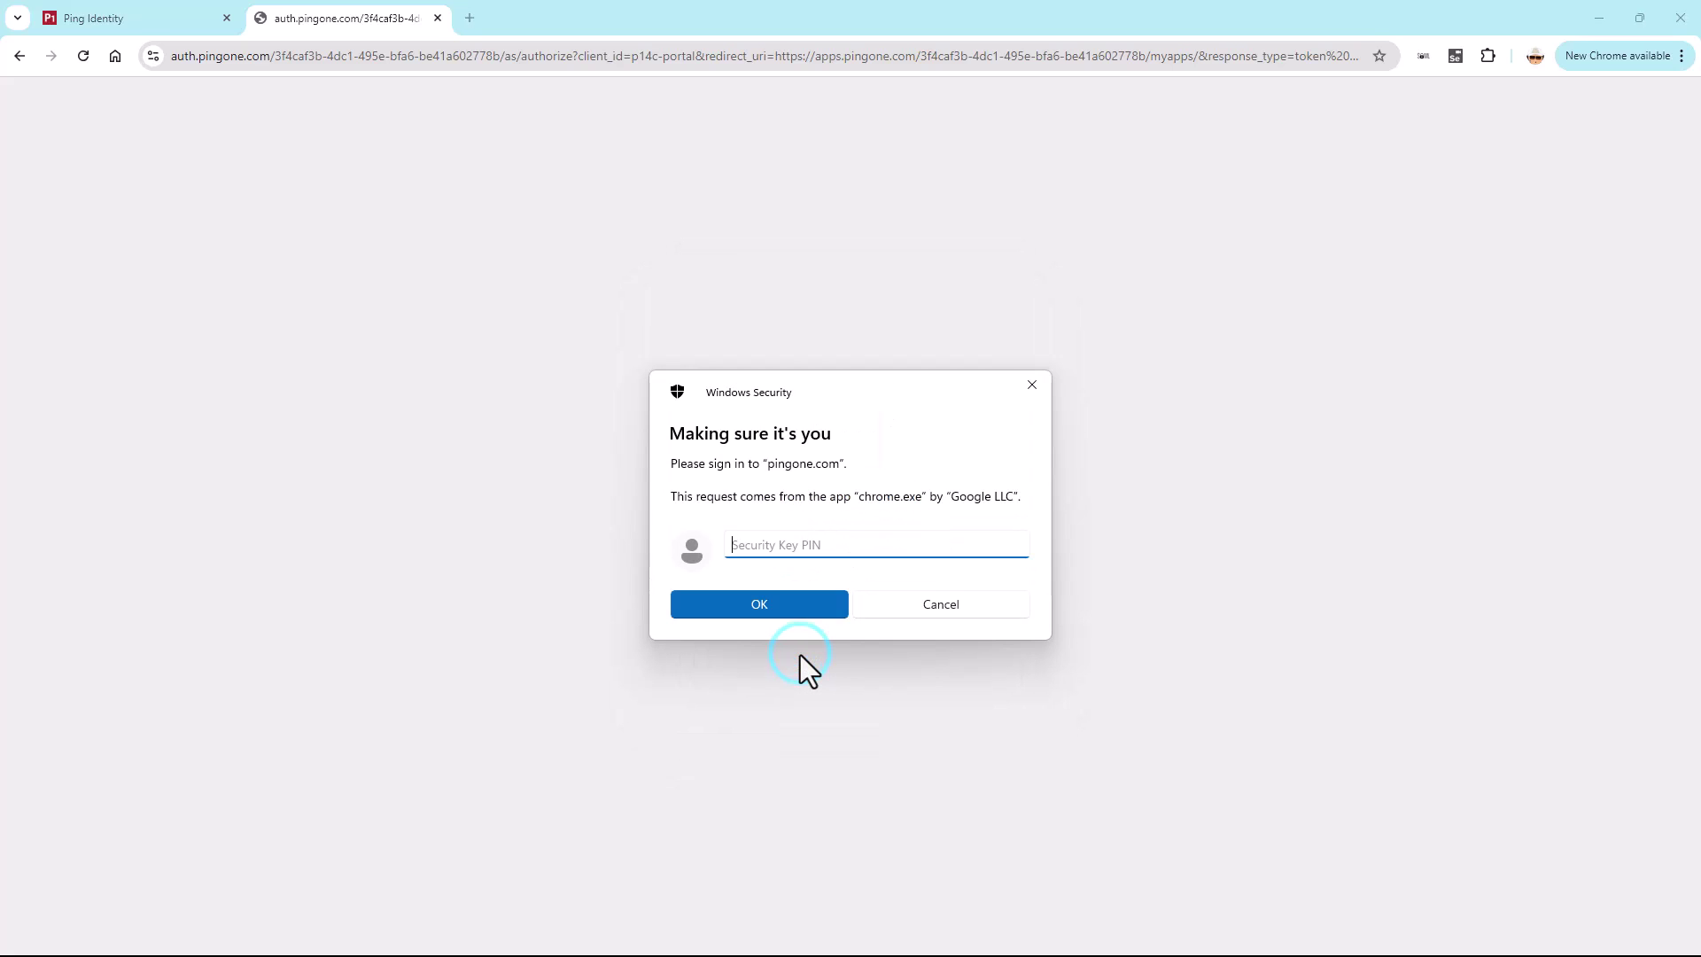
pyautogui.write('••••••••')
pyautogui.click(772, 602)
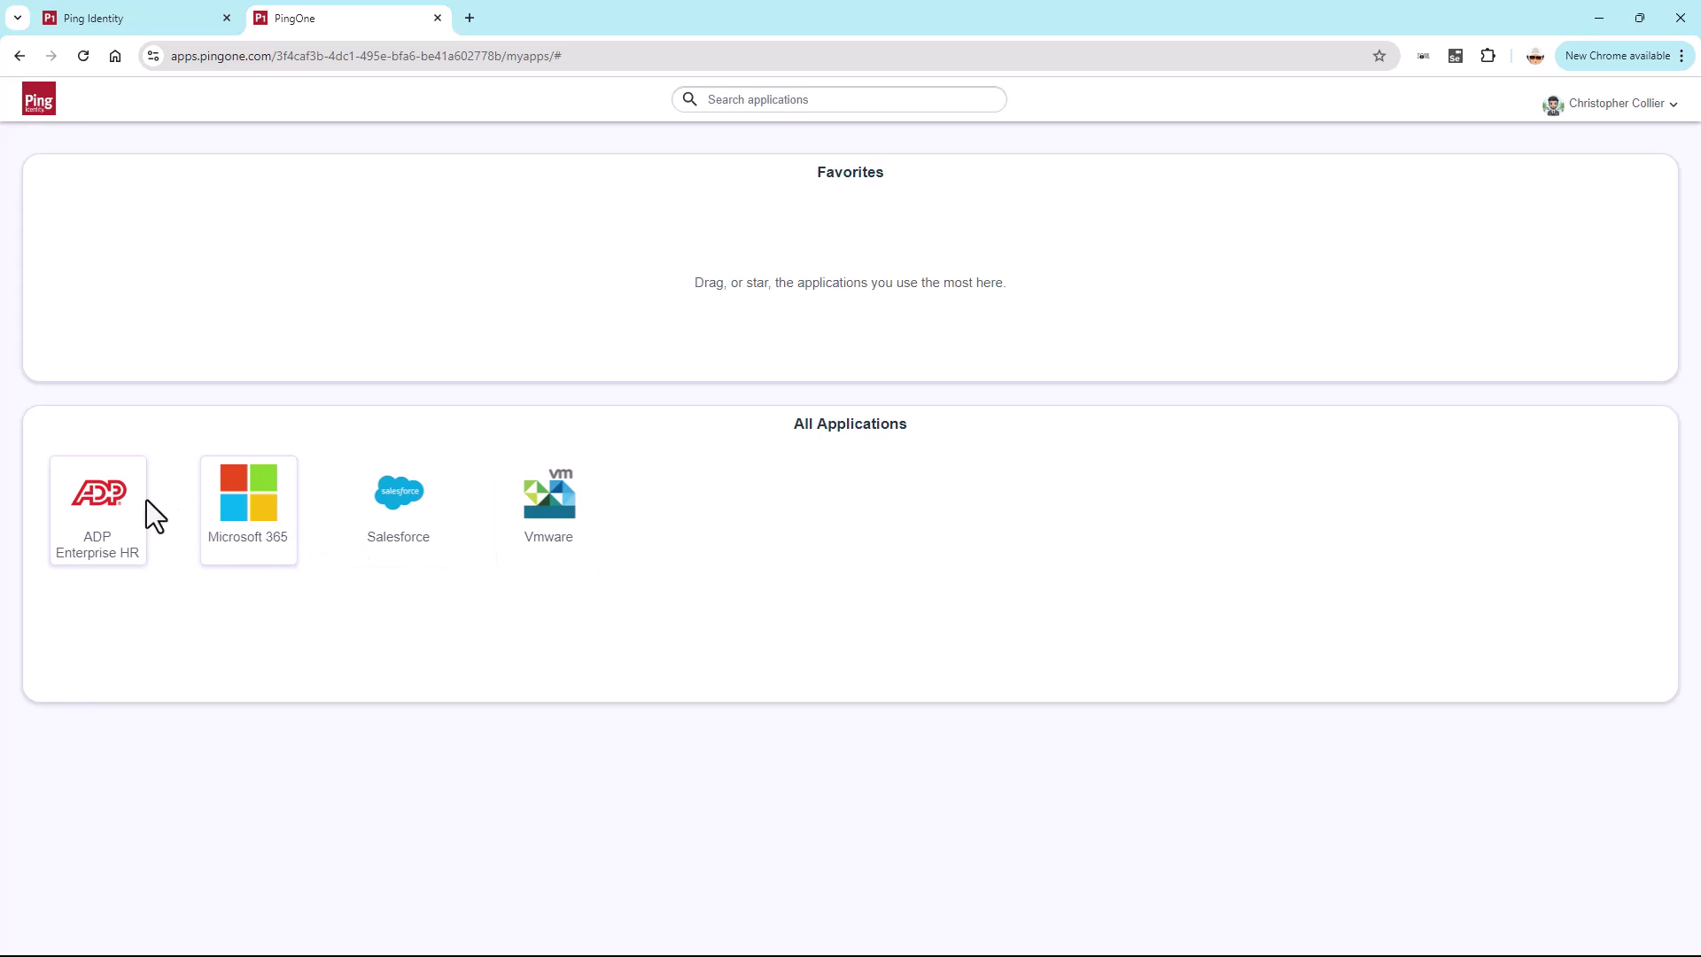
# - Launch ADP Enterprise HR and verify with the security key and its PIN
pyautogui.click(110, 493)
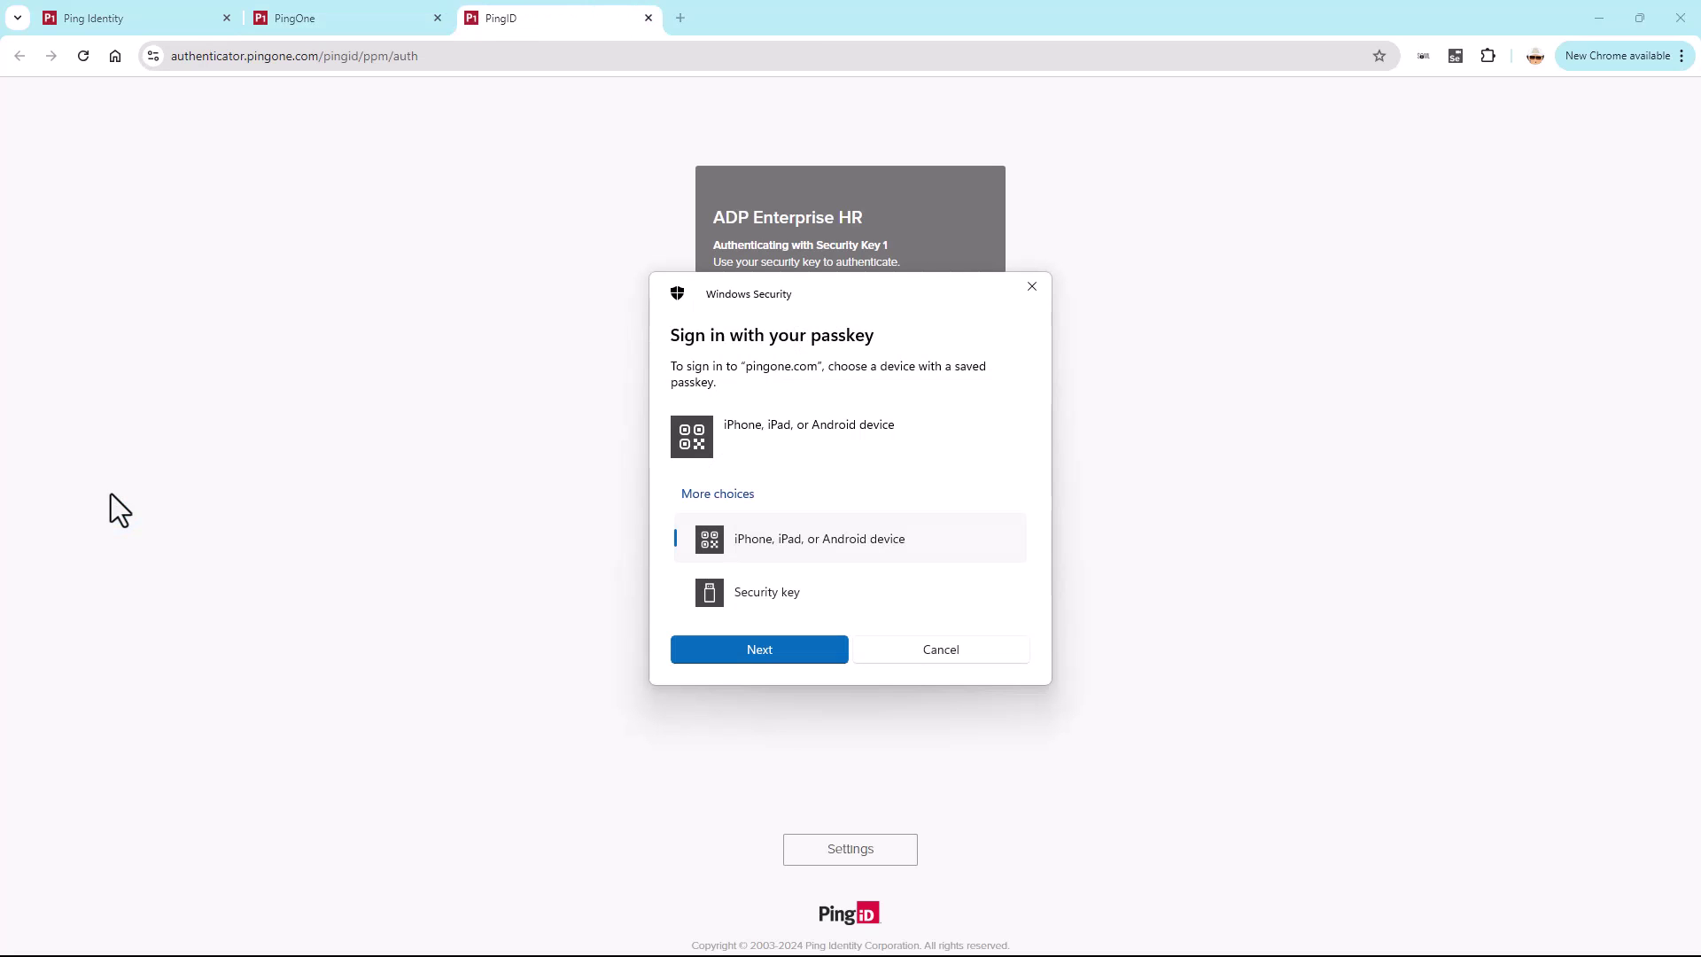
pyautogui.click(763, 596)
pyautogui.click(768, 647)
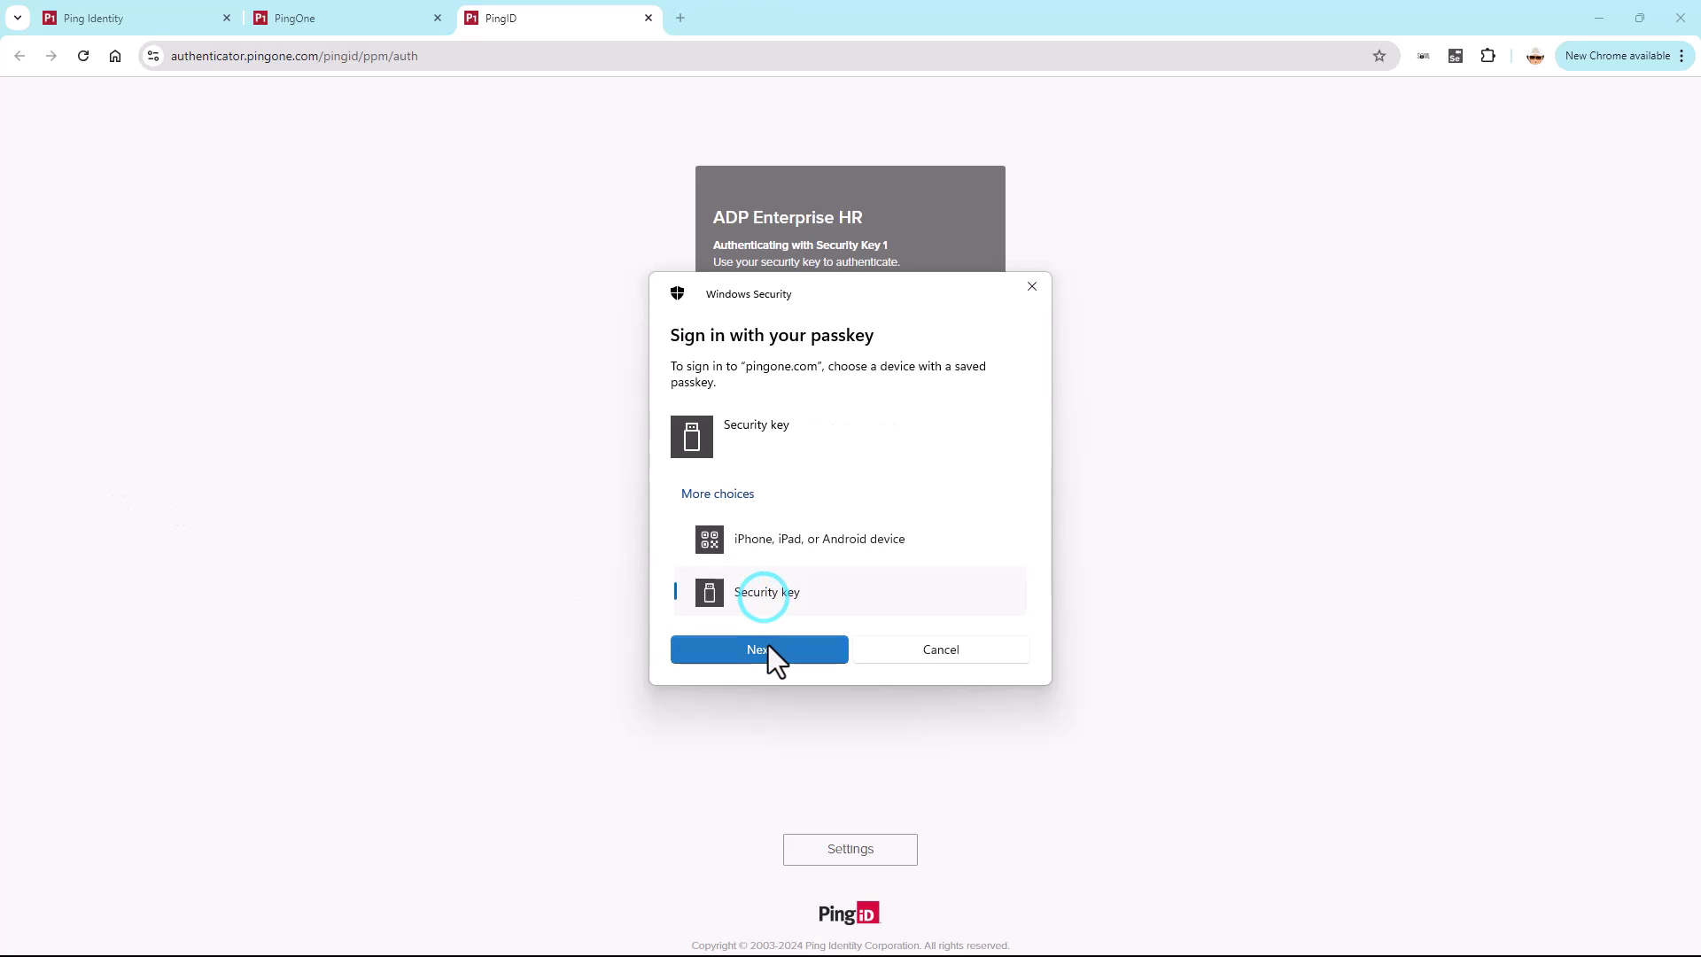
pyautogui.write('••••••••')
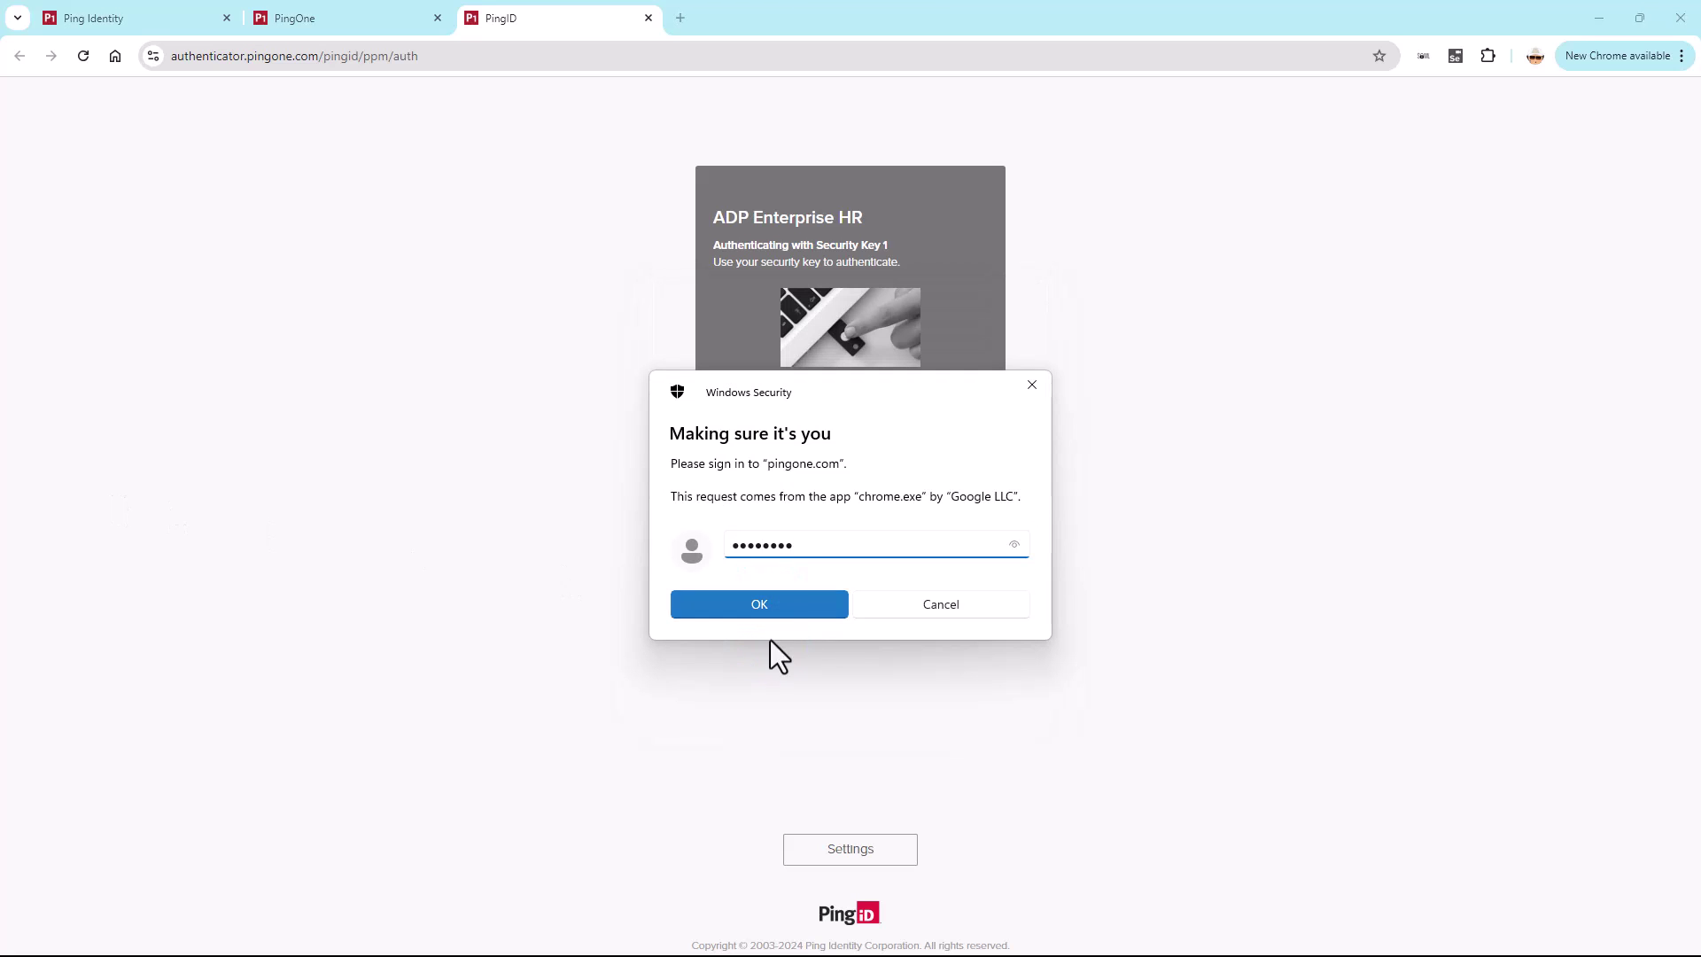
pyautogui.click(783, 613)
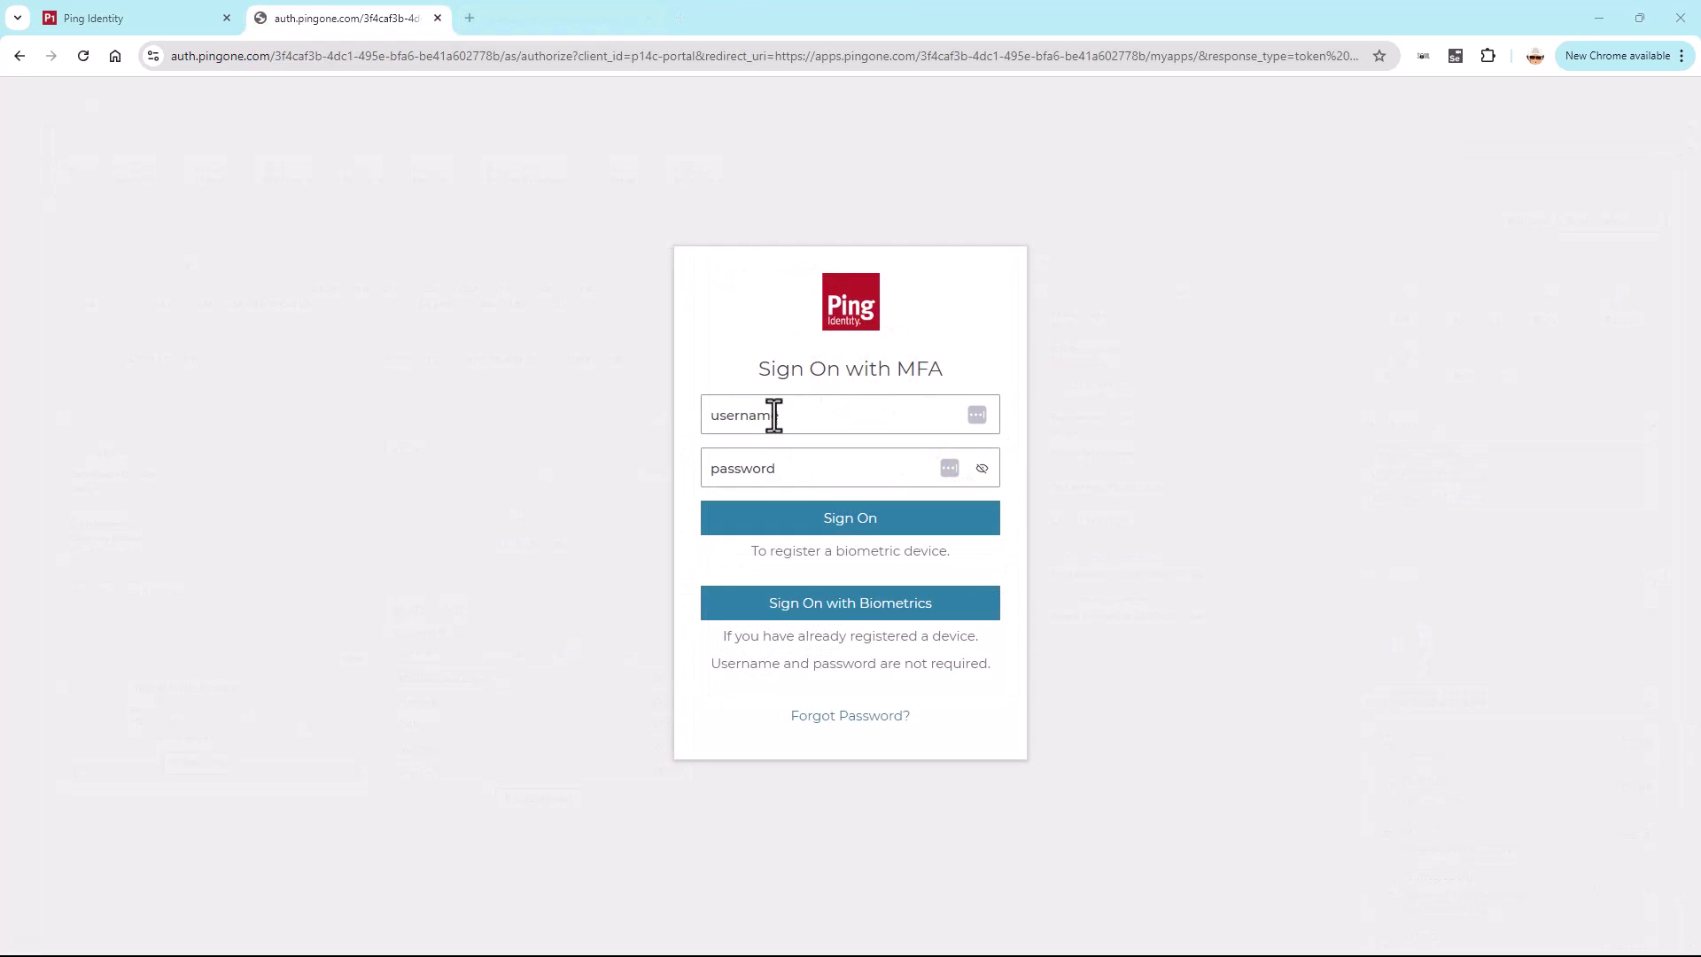
# - Sign on again with the user's e-mail username and password
pyautogui.click(771, 415)
pyautogui.press('Tab')
pyautogui.write('*********')
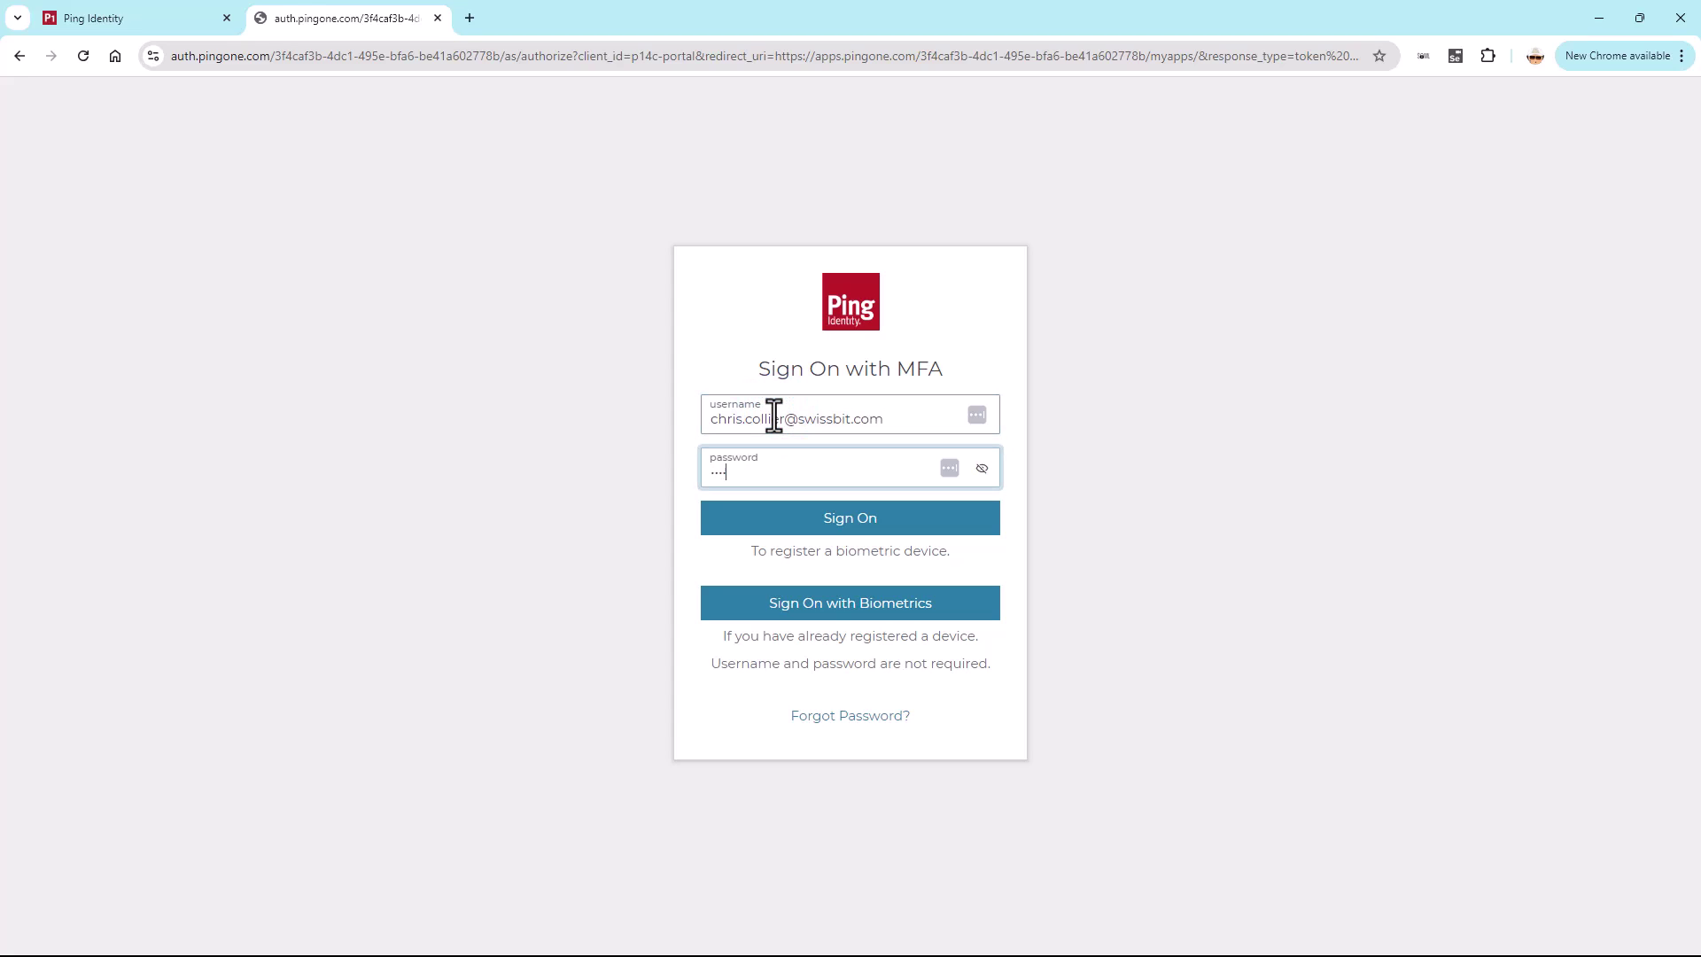
pyautogui.press('Return')
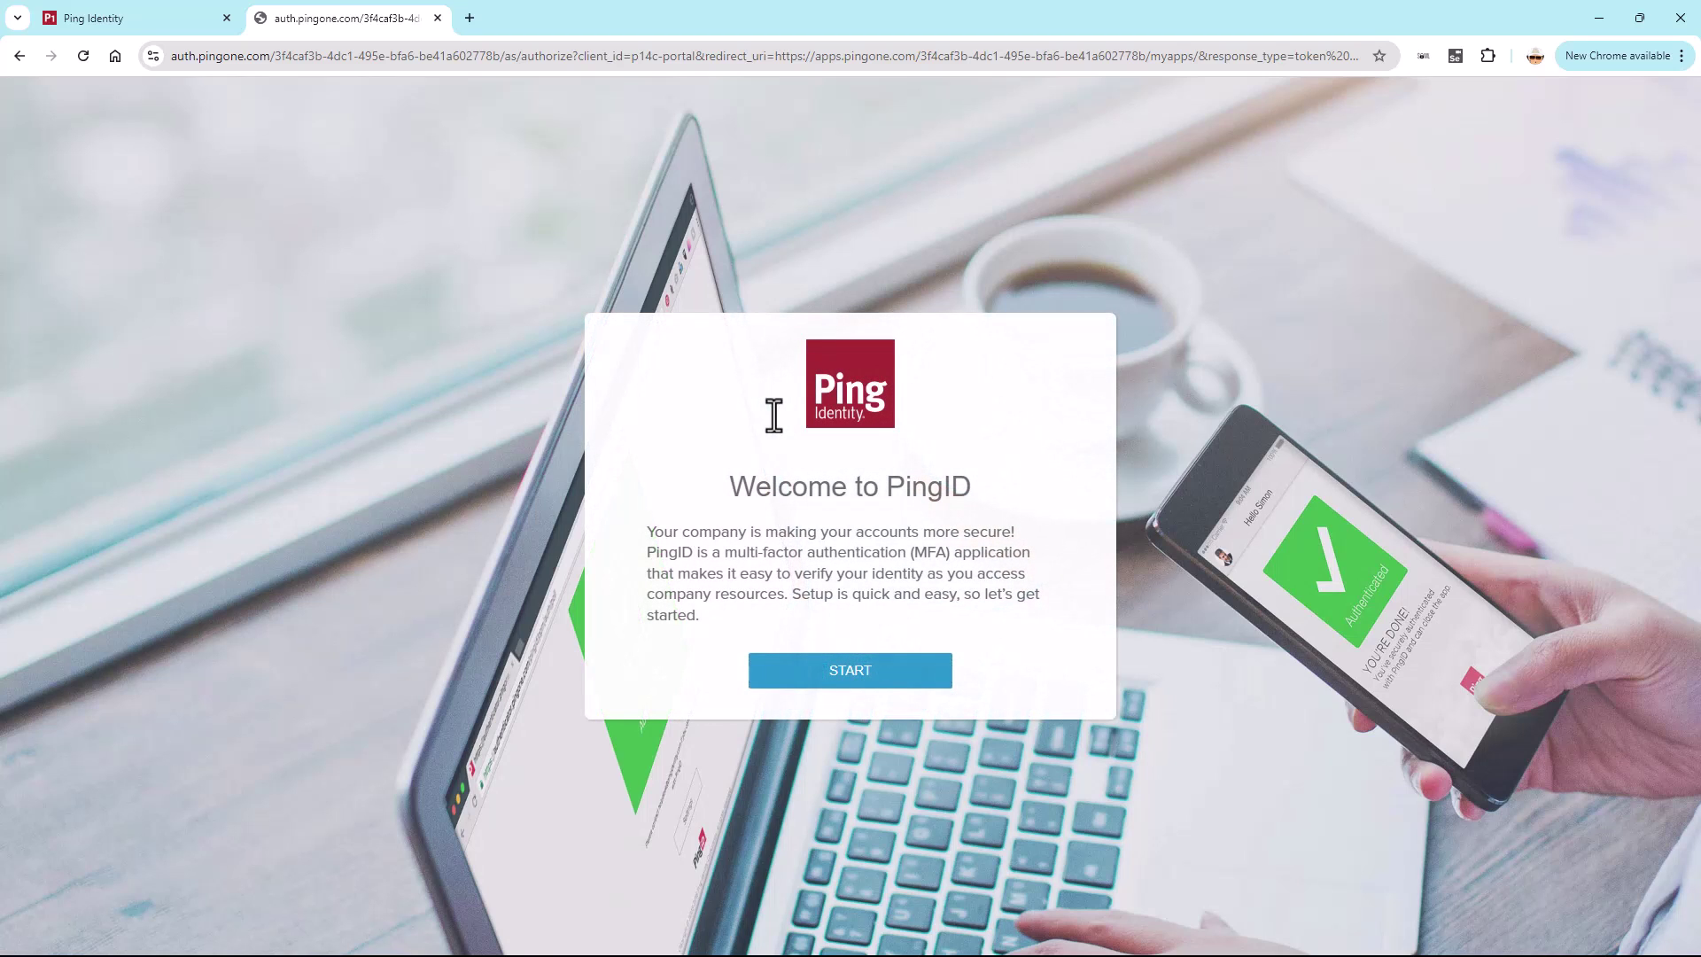
# - Register a security key passkey in PingID, setting and confirming a new key PIN
pyautogui.click(839, 675)
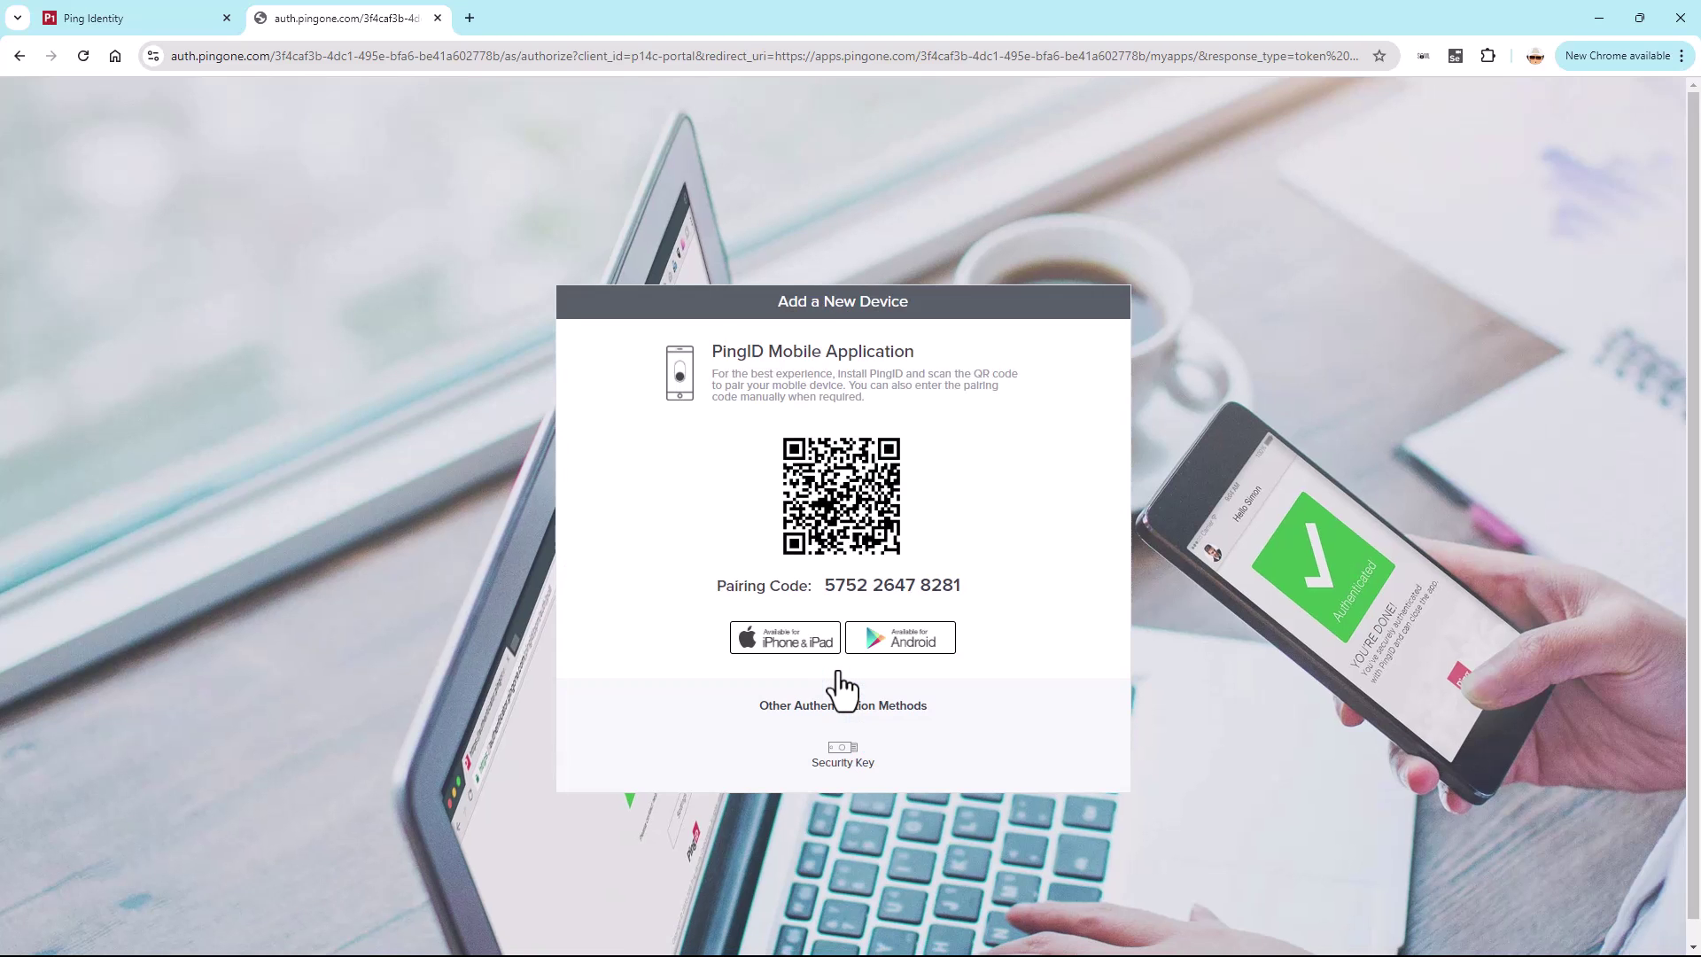
pyautogui.click(837, 753)
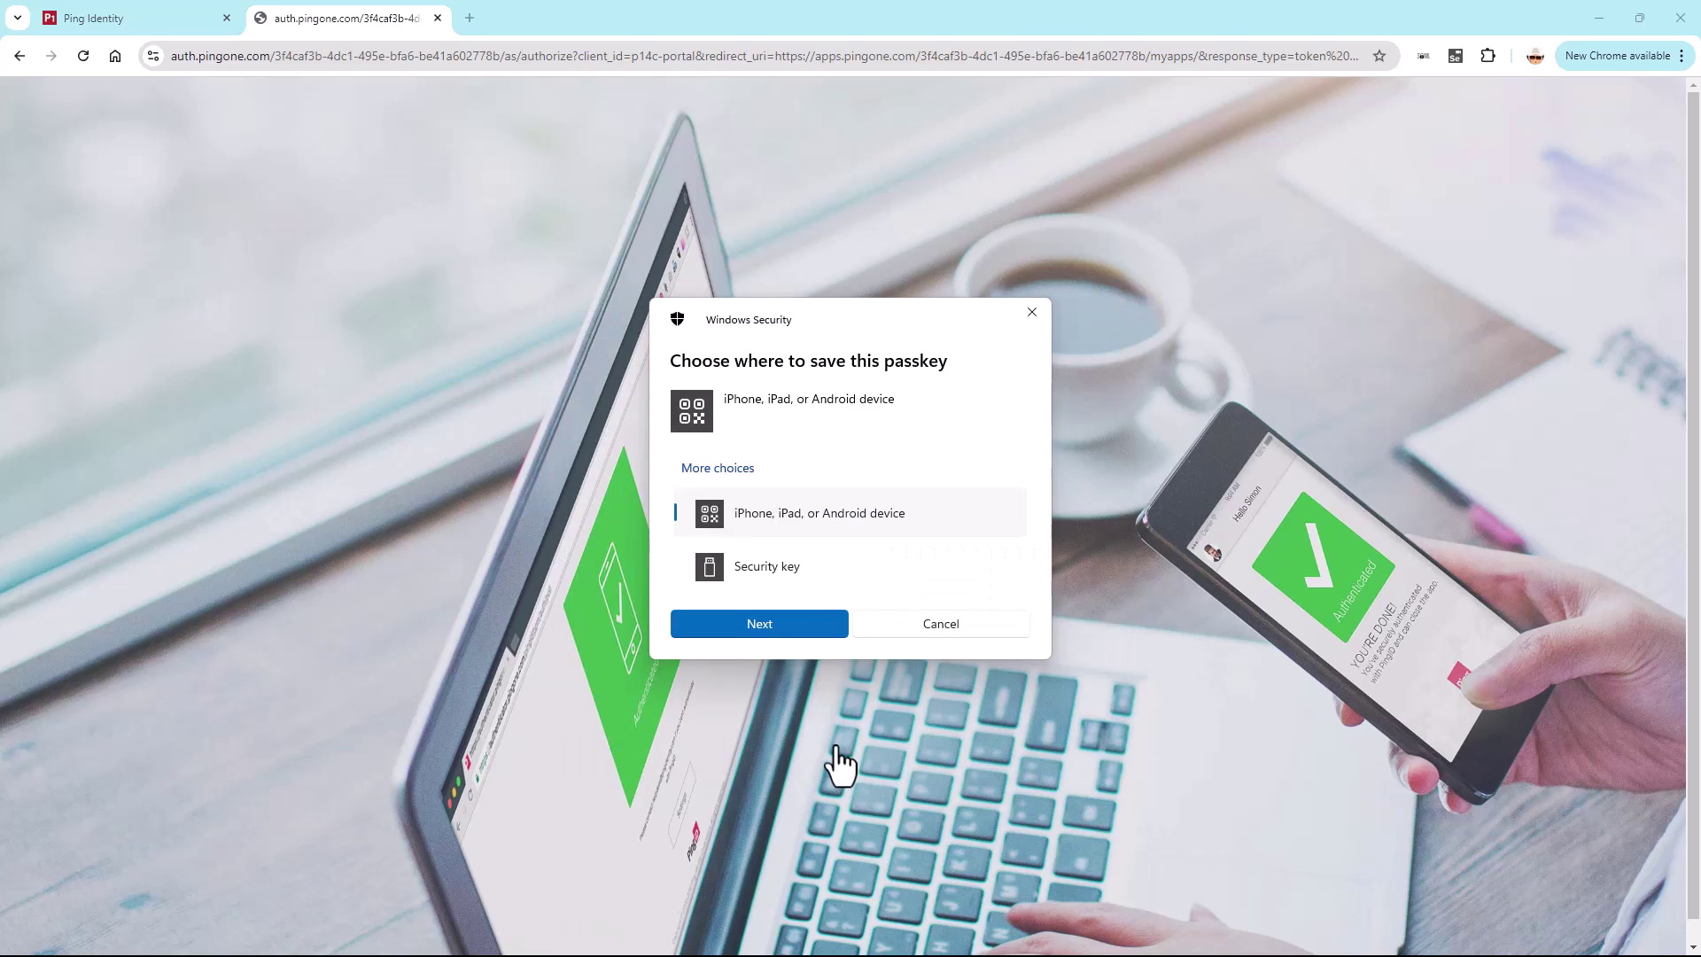
pyautogui.click(806, 574)
pyautogui.click(802, 622)
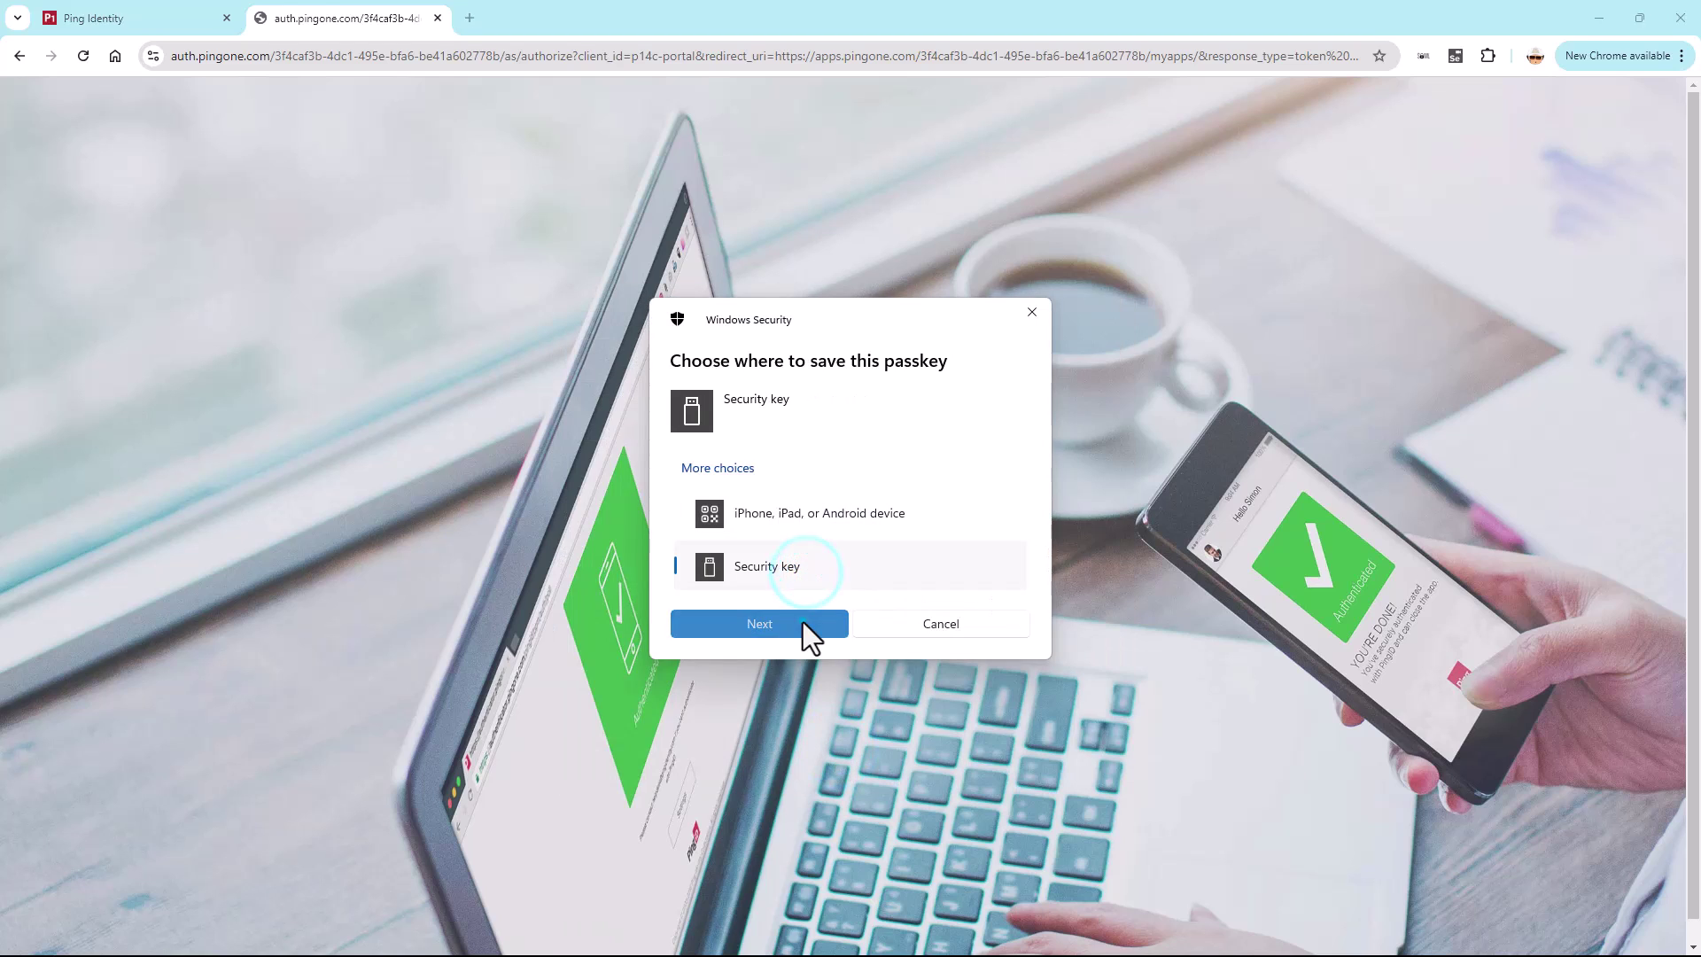
pyautogui.click(804, 562)
pyautogui.click(806, 566)
pyautogui.write('12345678')
pyautogui.click(799, 537)
pyautogui.write('12345678')
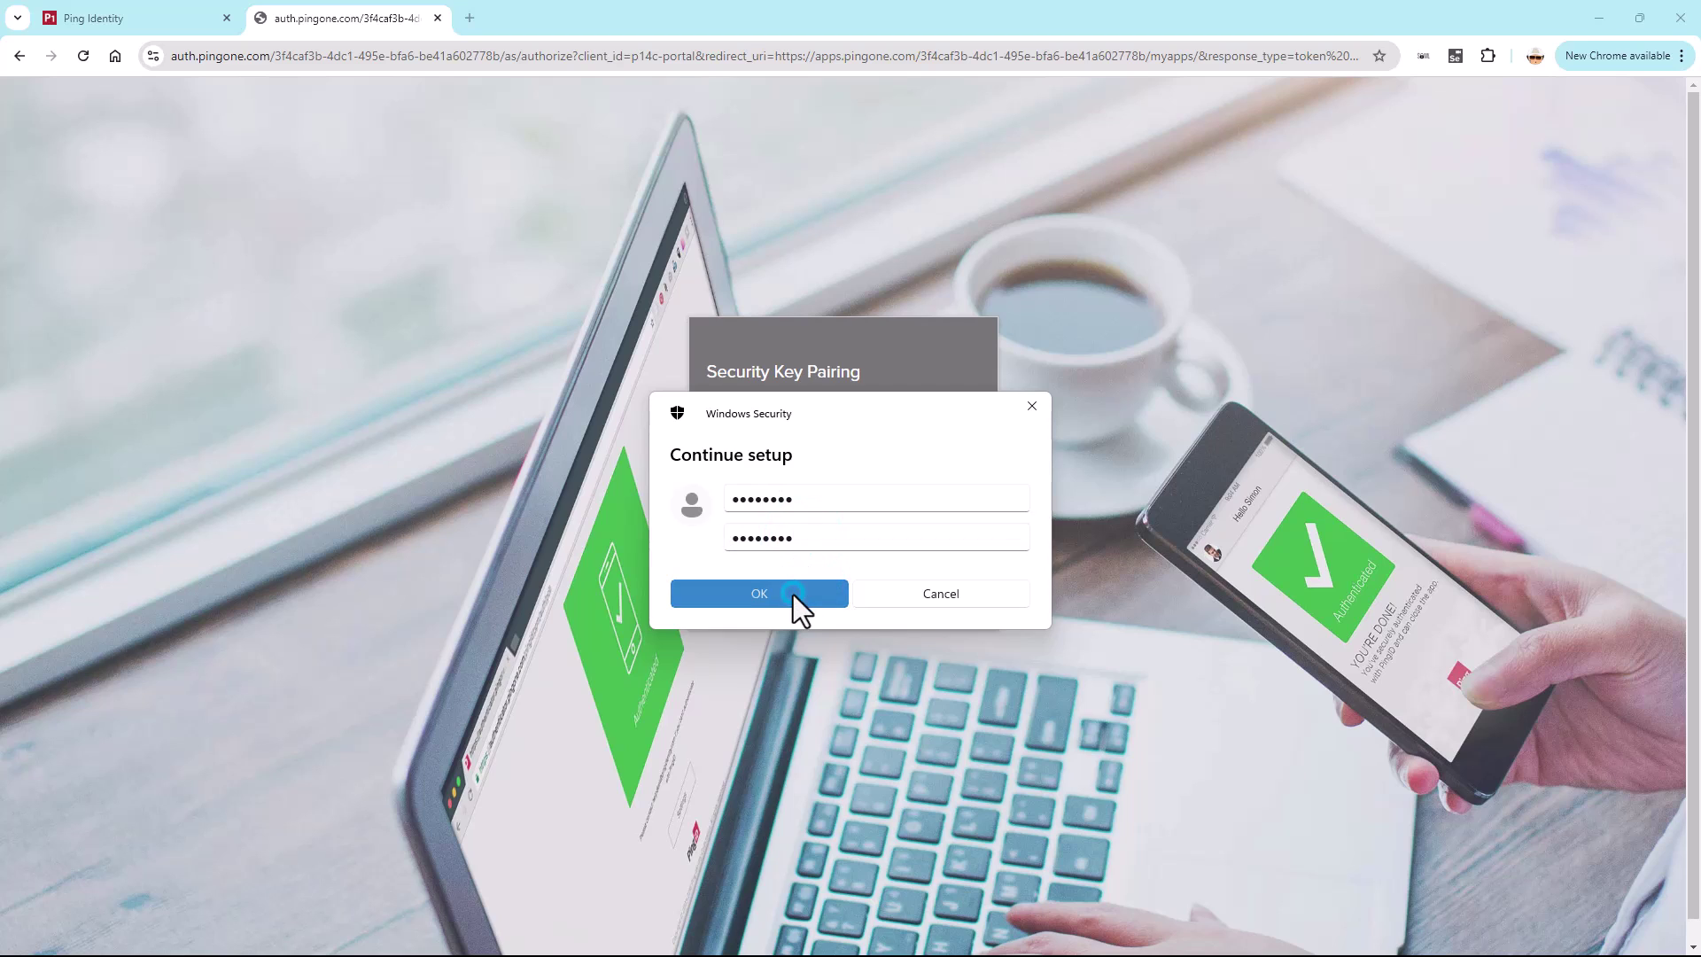
pyautogui.click(794, 593)
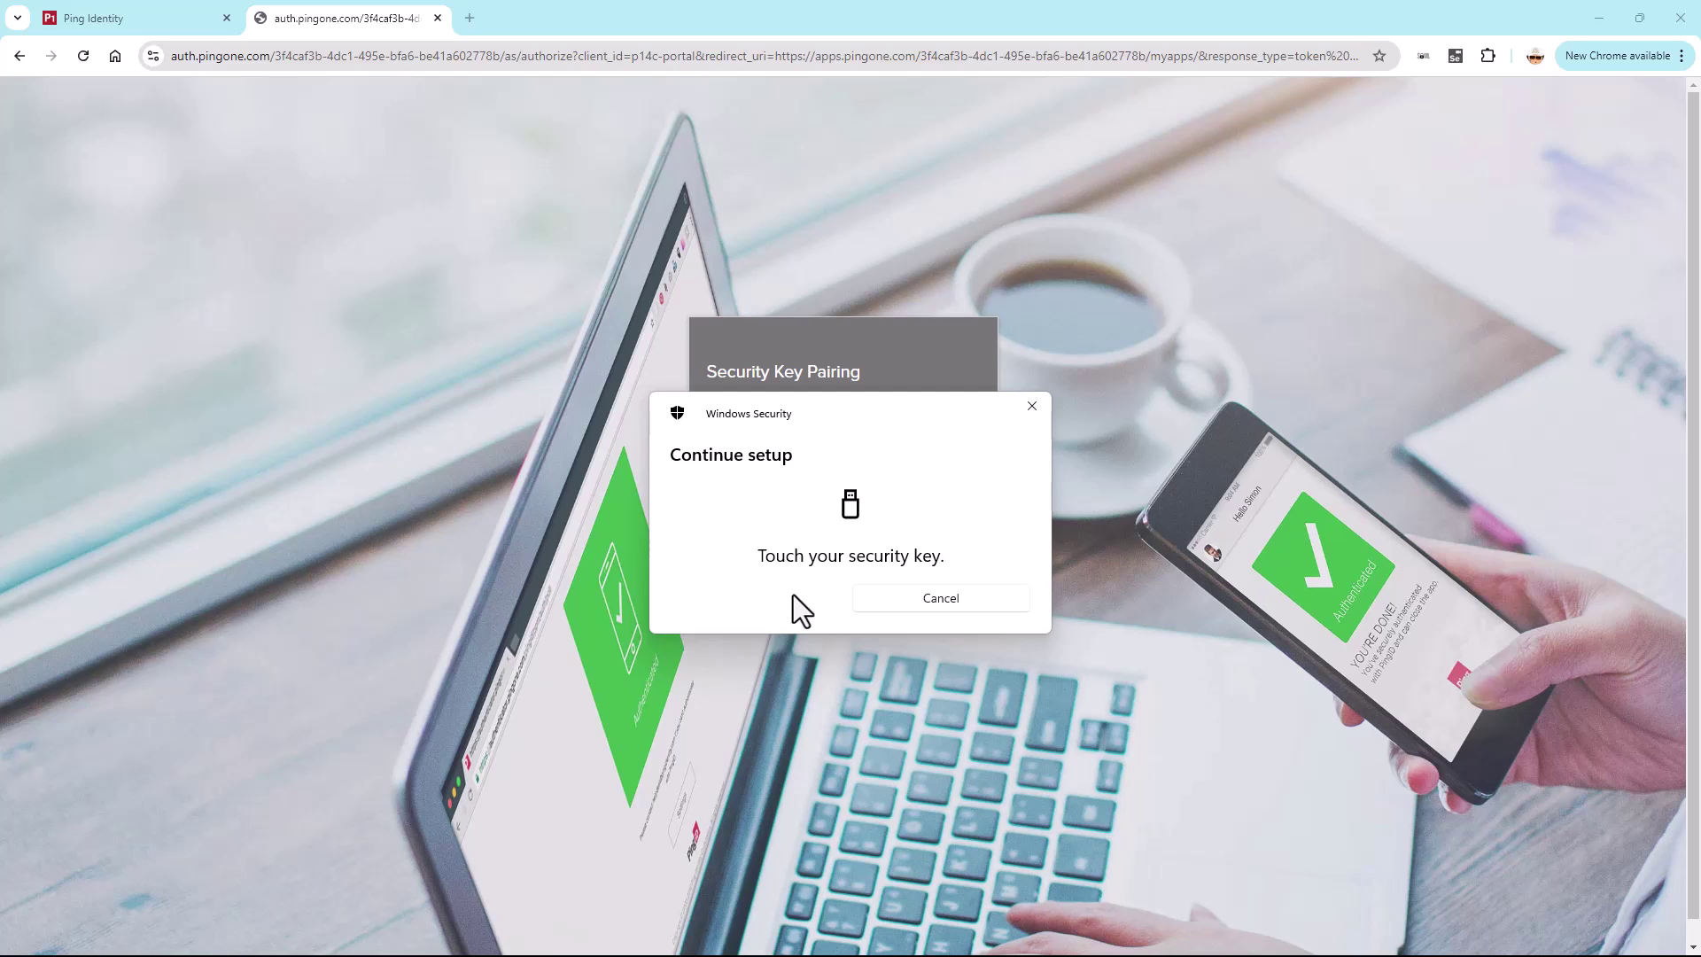
pyautogui.click(865, 548)
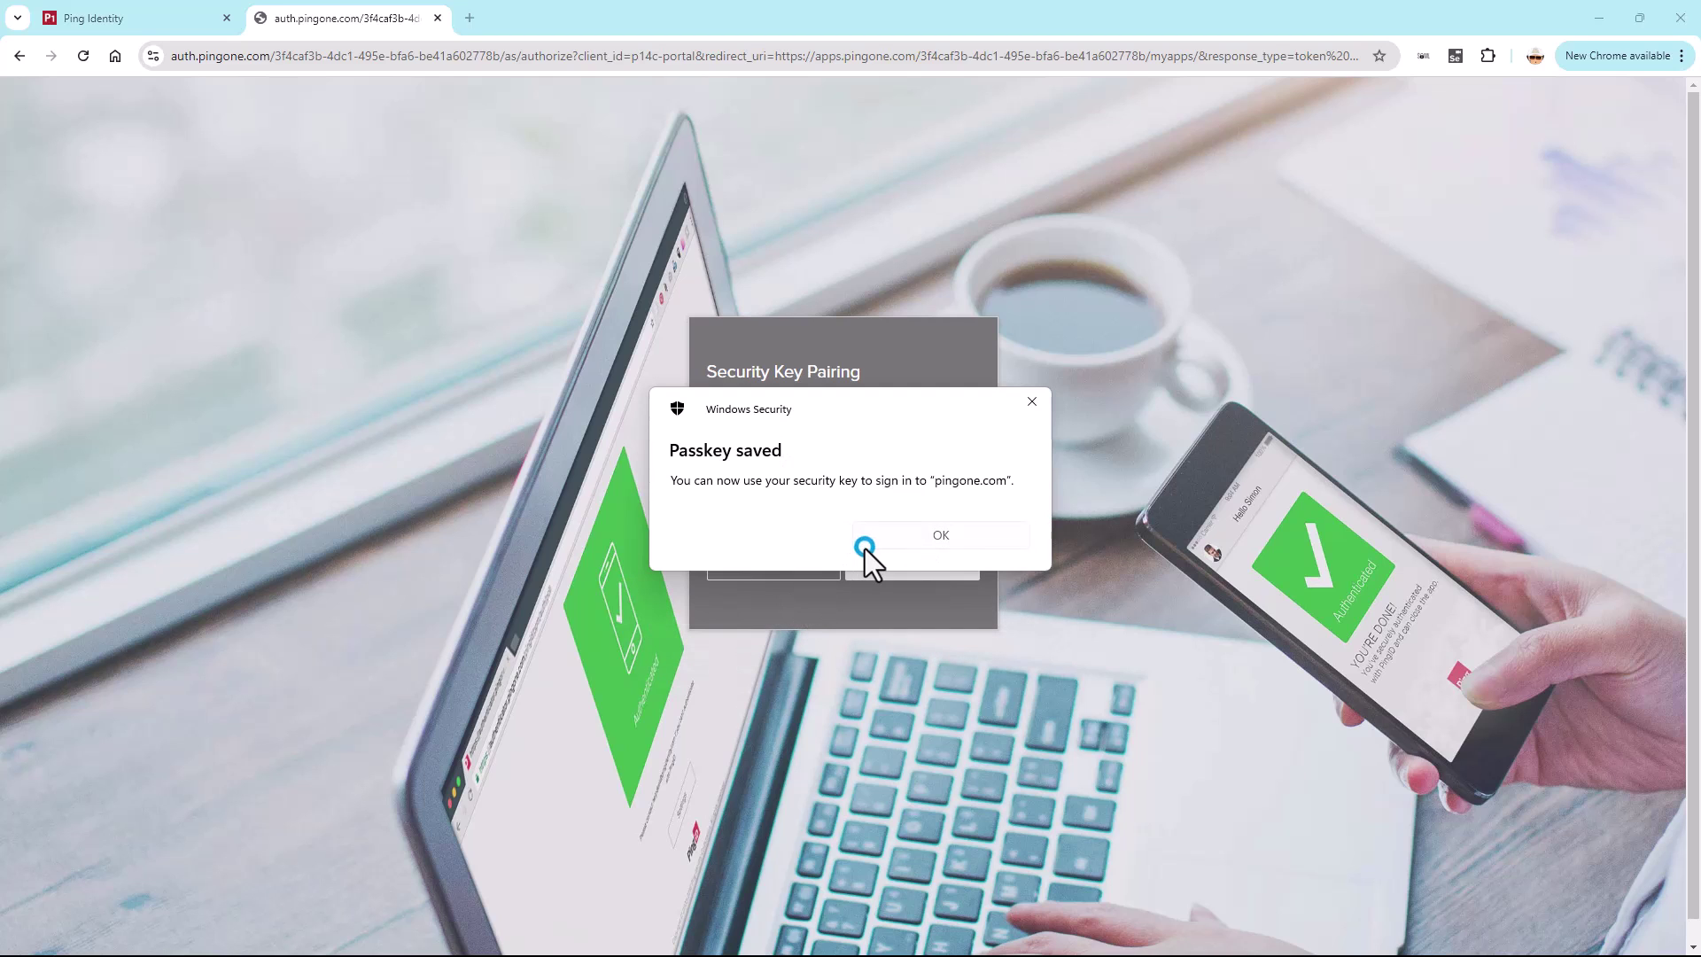